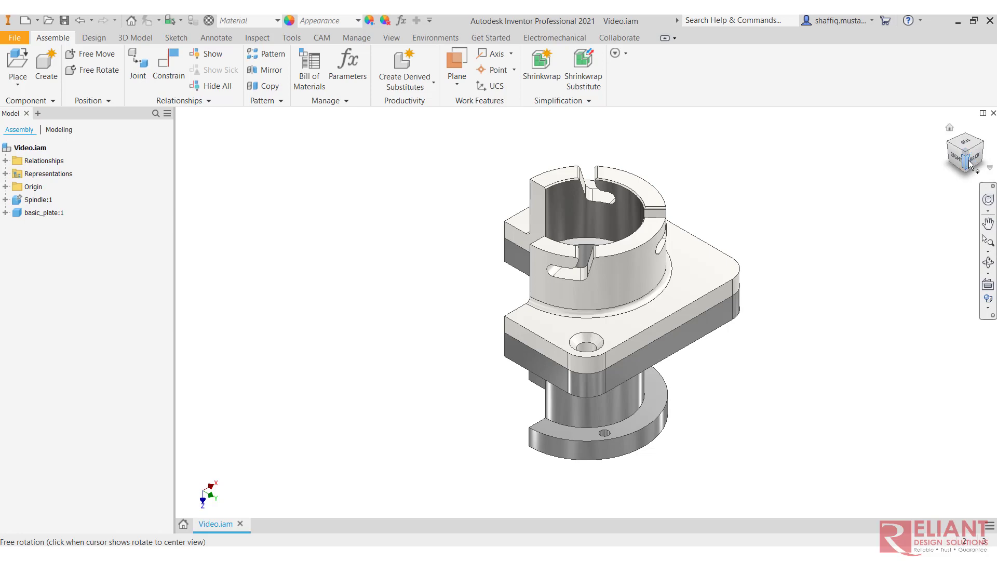
pyautogui.click(972, 162)
pyautogui.moveTo(586, 312)
pyautogui.keyDown('shift'); pyautogui.mouseDown(button='middle')
pyautogui.moveTo(566, 249)
pyautogui.moveTo(613, 311)
pyautogui.mouseUp(button='middle'); pyautogui.keyUp('shift')
pyautogui.moveTo(947, 146); pyautogui.dragTo(964, 154)
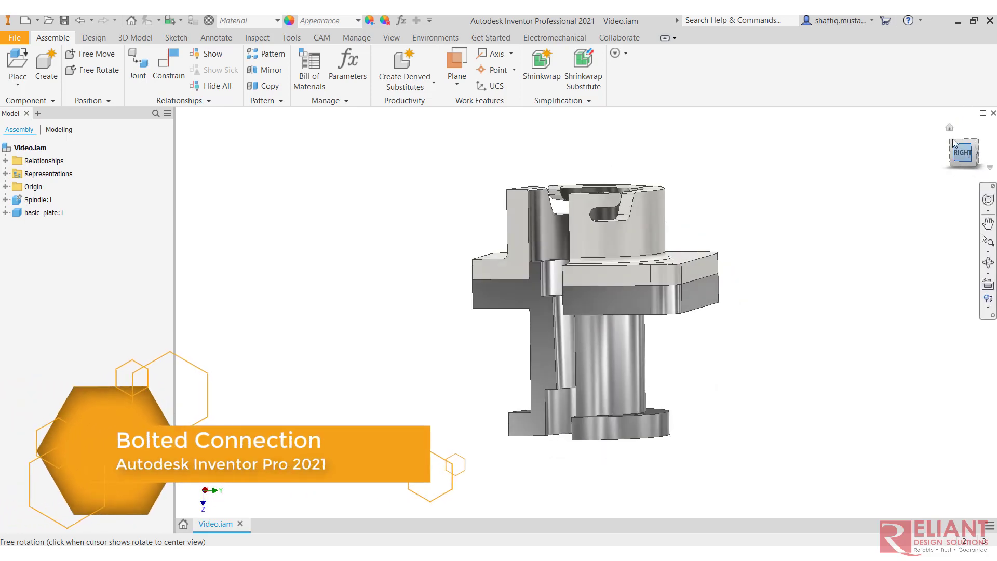
pyautogui.click(949, 128)
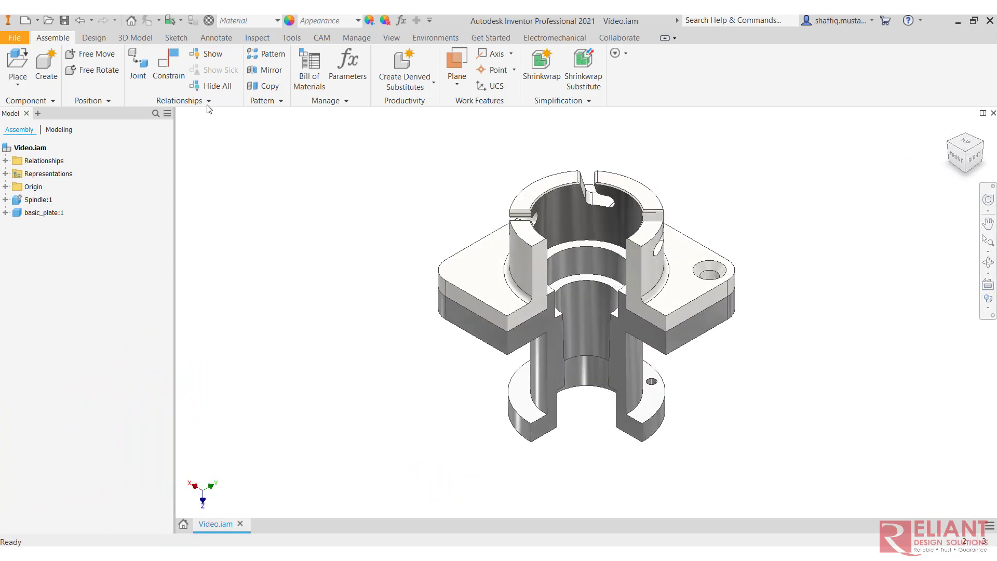
# Start a Bolted Connection and look over its strength calculation settings before returning to the design settings
pyautogui.click(90, 39)
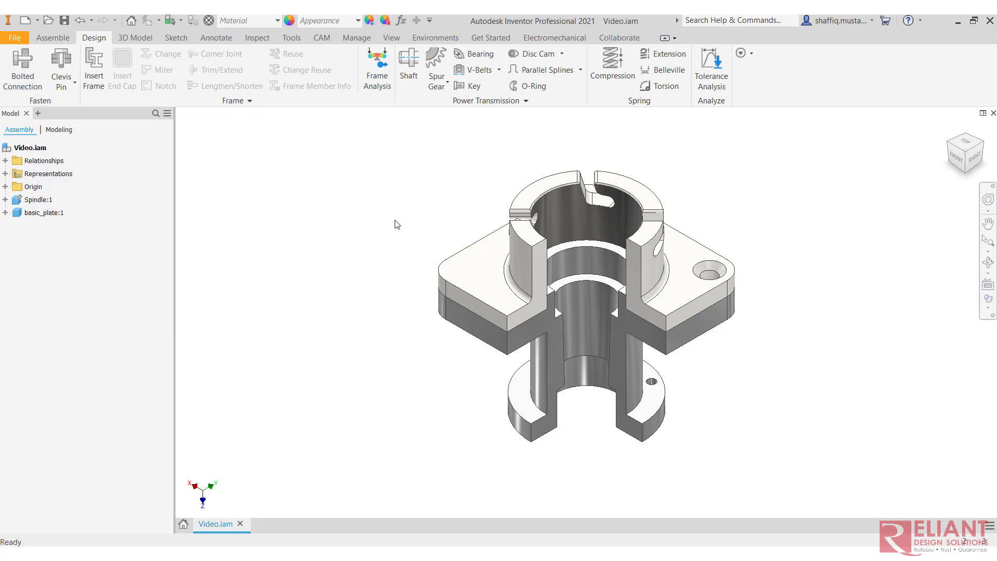
pyautogui.keyDown('shift'); pyautogui.moveTo(491, 290); pyautogui.dragTo(452, 282, button='middle'); pyautogui.keyUp('shift')
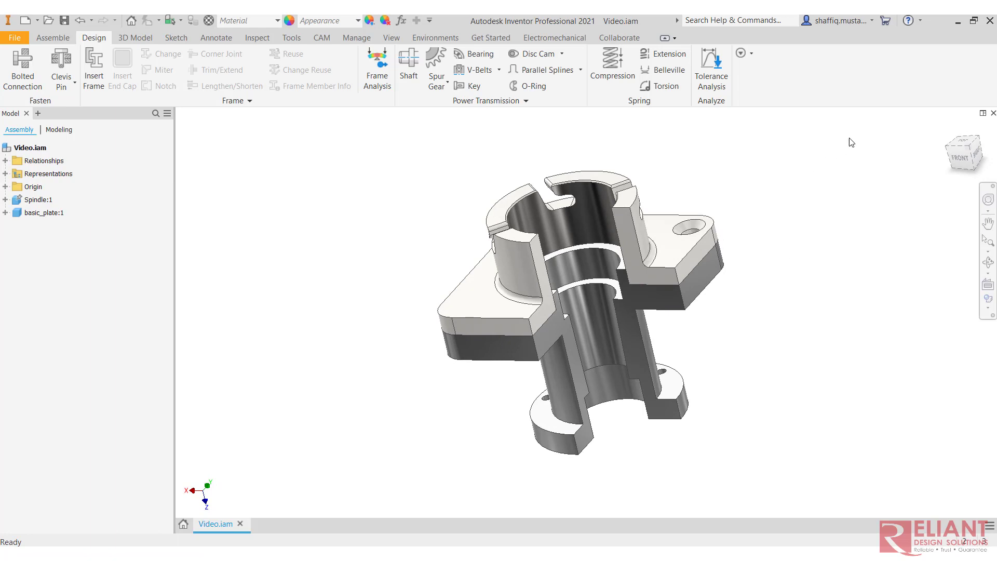
pyautogui.click(976, 146)
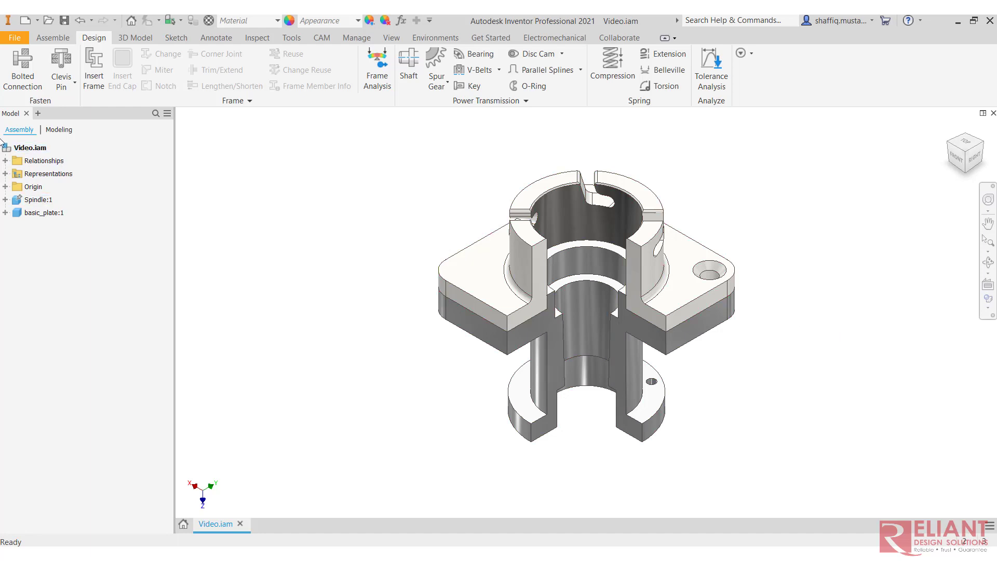
pyautogui.click(23, 77)
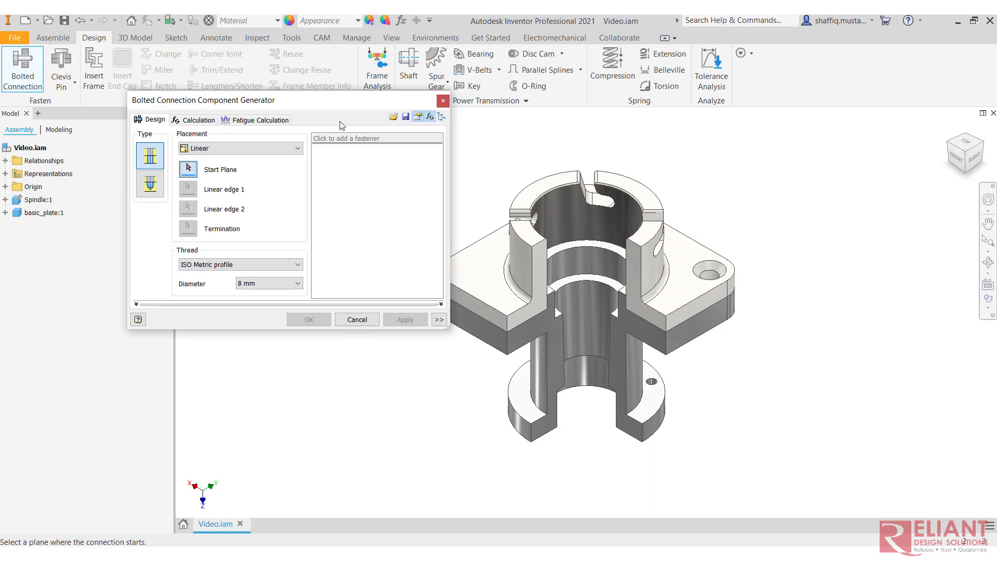
pyautogui.moveTo(304, 101); pyautogui.dragTo(361, 128)
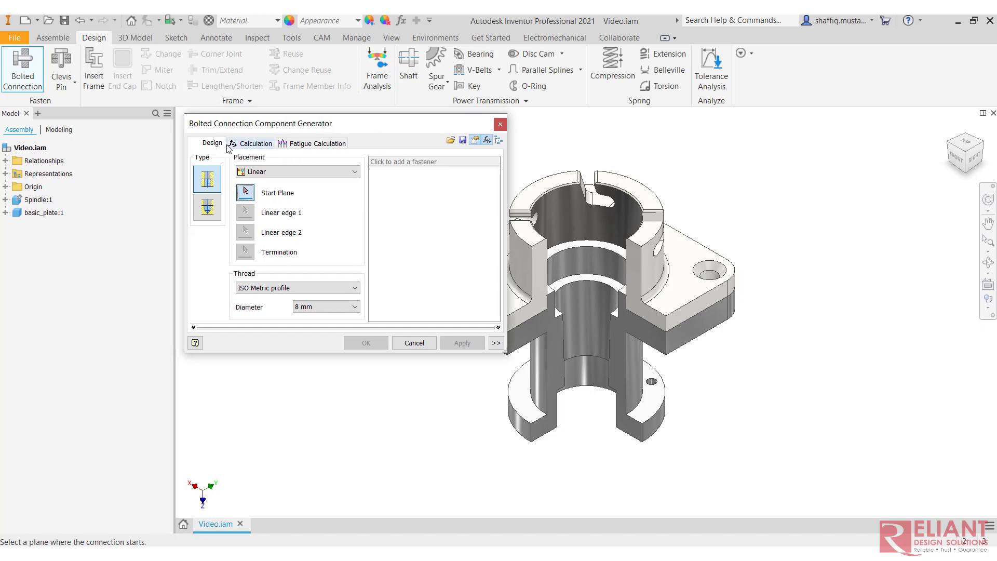
pyautogui.click(245, 145)
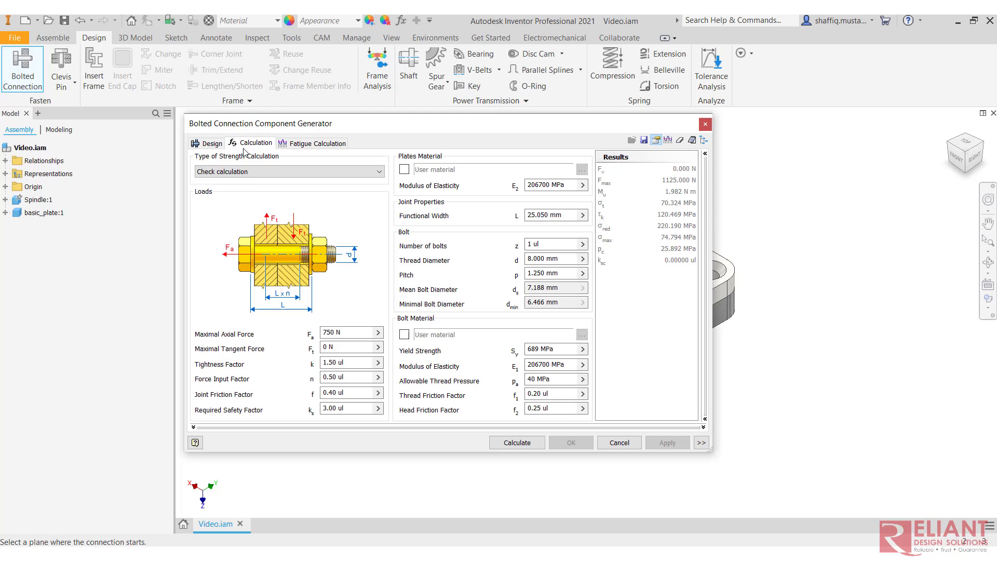
pyautogui.click(214, 148)
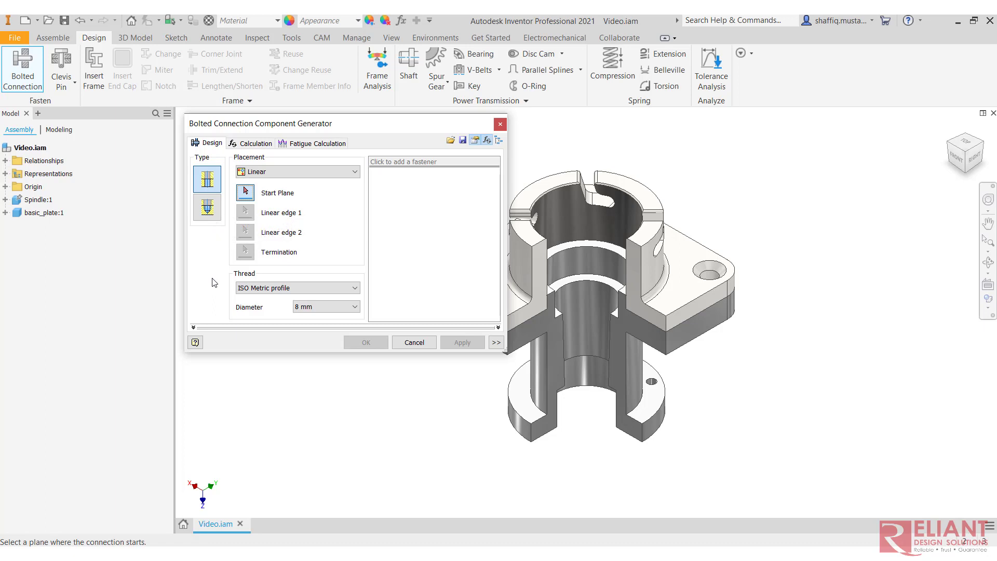
# Try the By hole placement for the bolted connection and return it to Linear
pyautogui.click(338, 174)
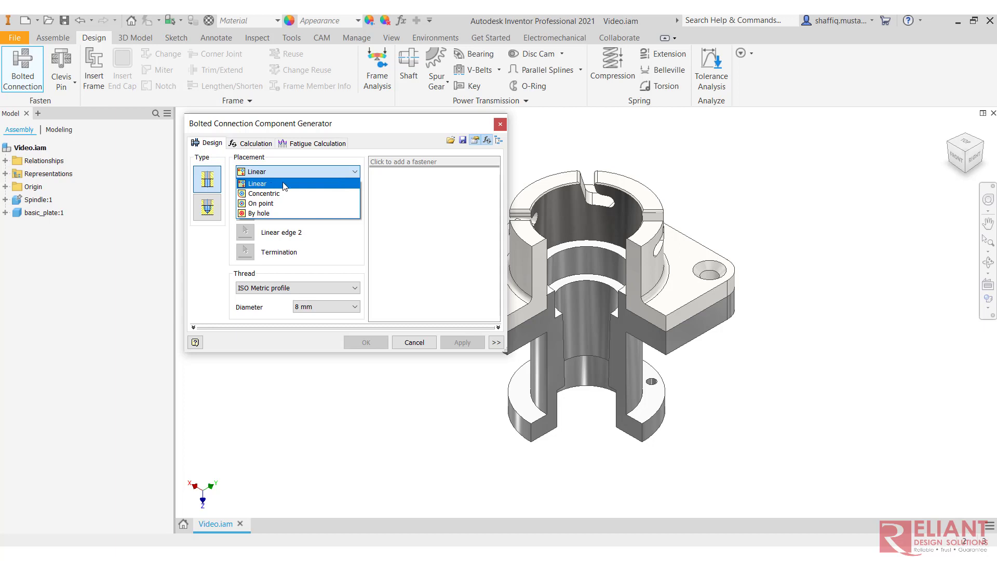
pyautogui.click(275, 214)
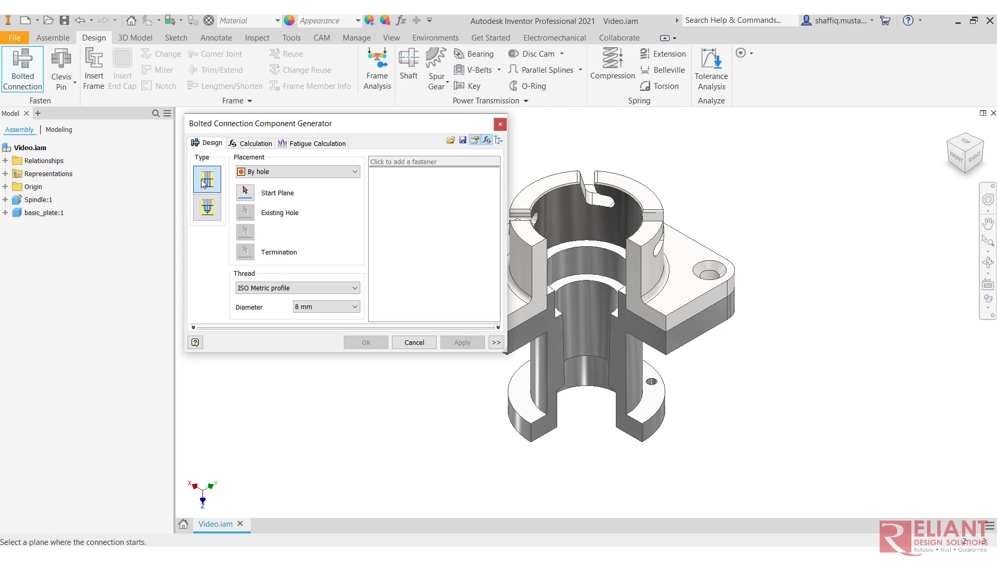
pyautogui.click(314, 171)
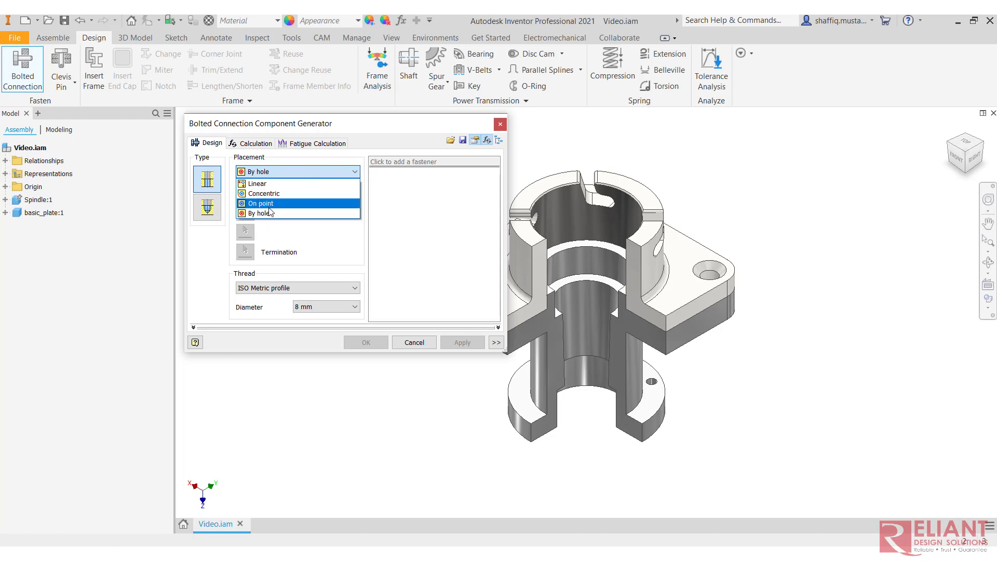
pyautogui.click(279, 184)
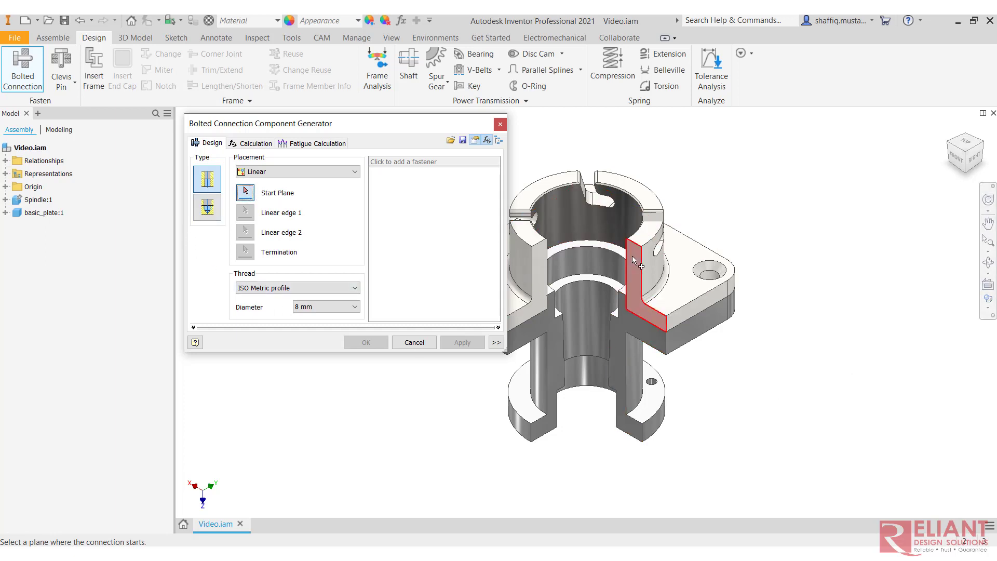
# Set the upper plate's top face as the start plane and place the connection 10 mm from its short front edge
pyautogui.moveTo(637, 261); pyautogui.dragTo(783, 250, button='middle')
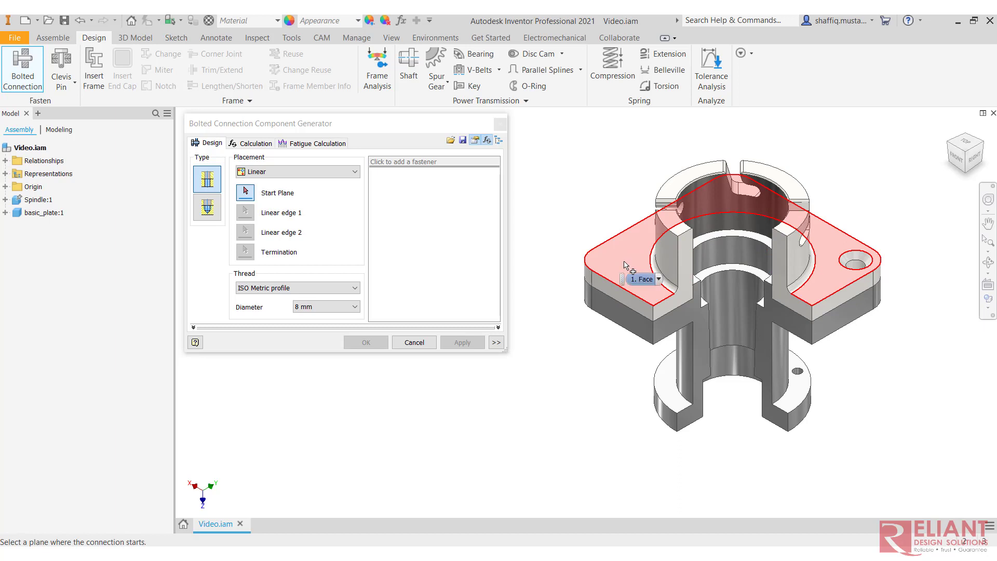
pyautogui.click(625, 265)
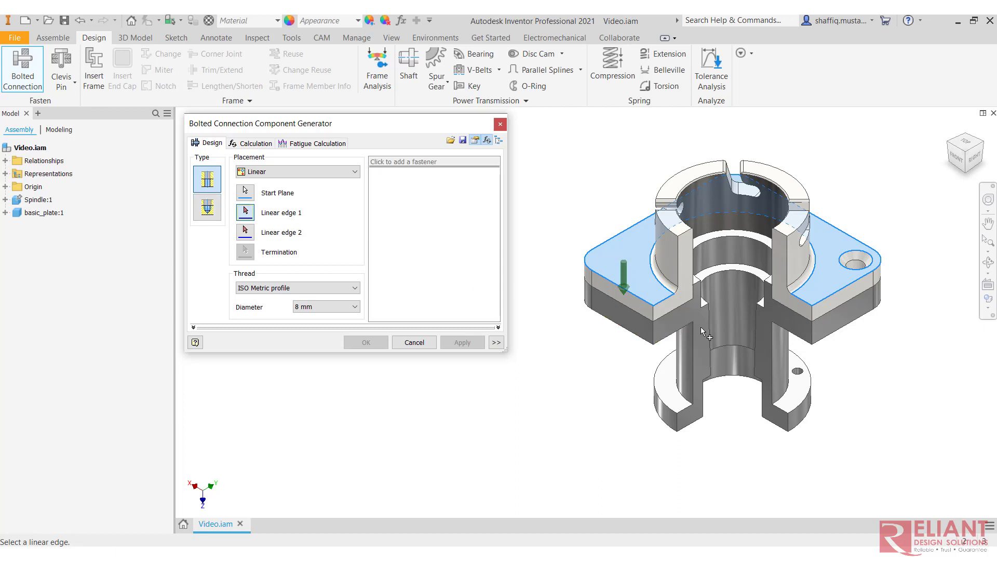
pyautogui.scroll(-3, 636, 277)
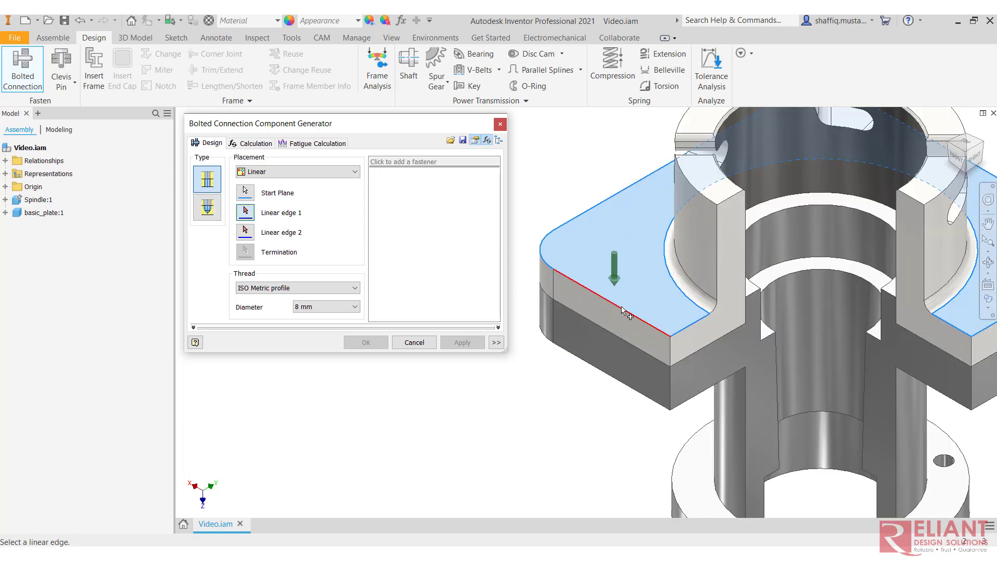
pyautogui.click(624, 307)
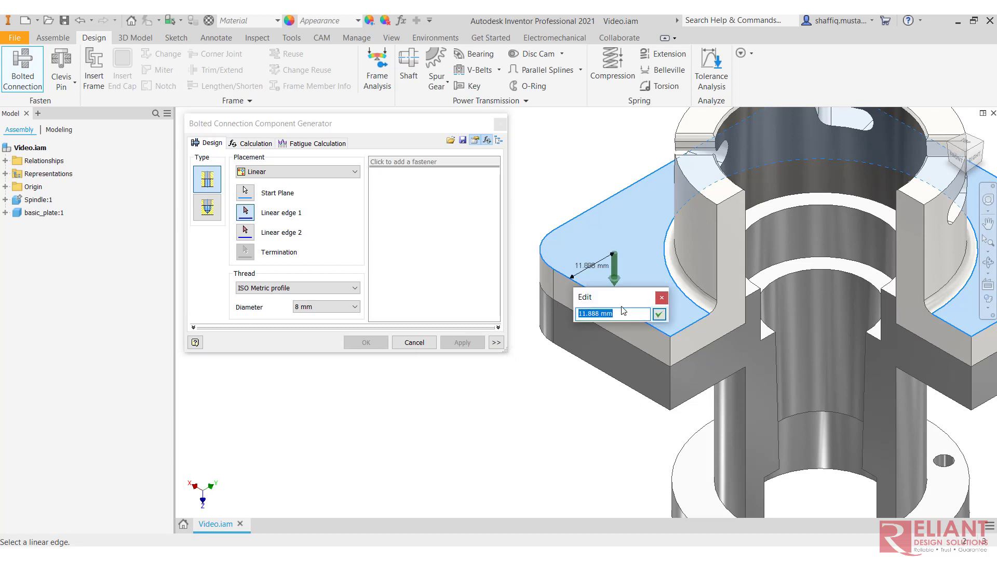
pyautogui.write('10')
pyautogui.press('Return')
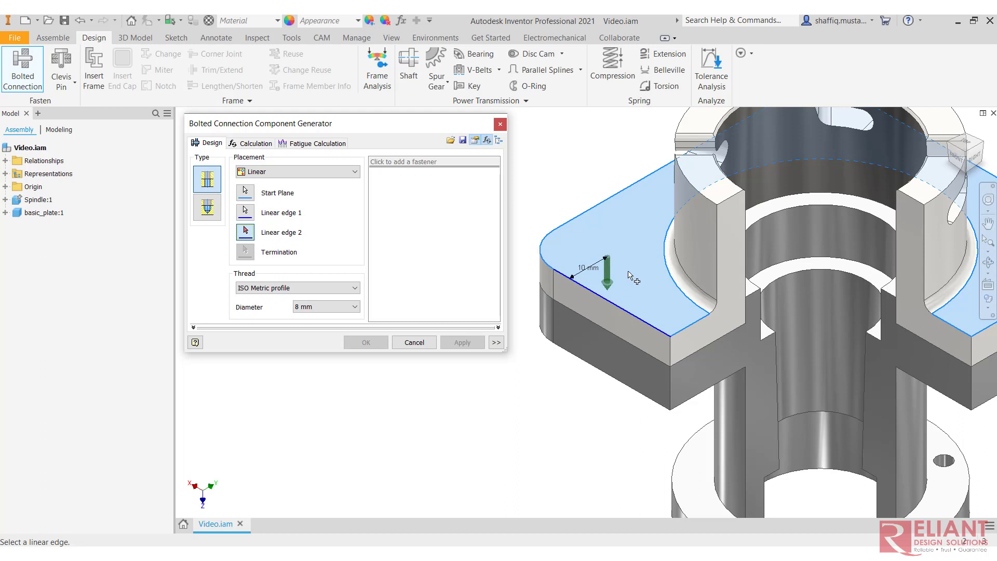
# Use the upper plate's adjacent long edge as the second linear edge, at a distance of 20 mm
pyautogui.click(580, 218)
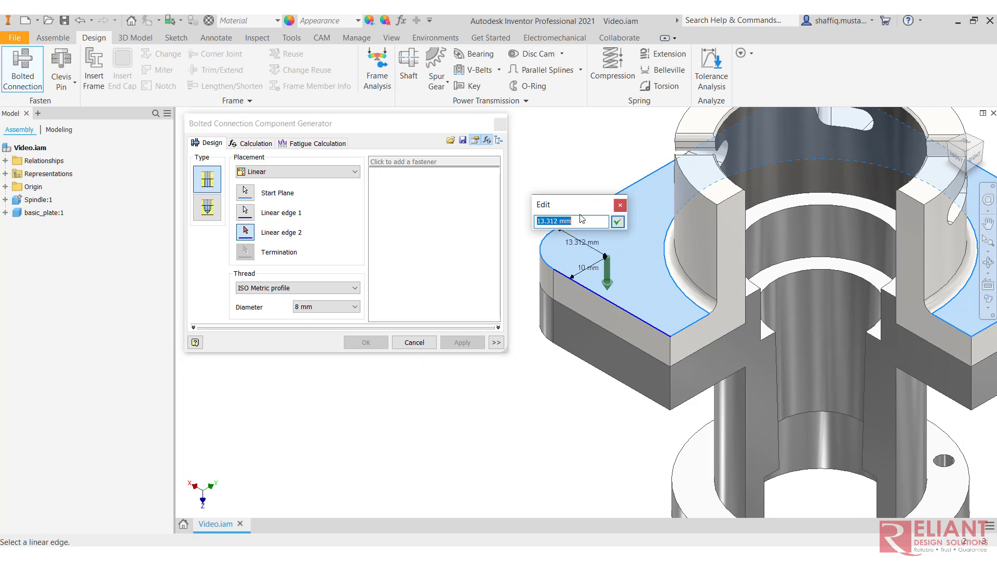
pyautogui.write('20')
pyautogui.press('Return')
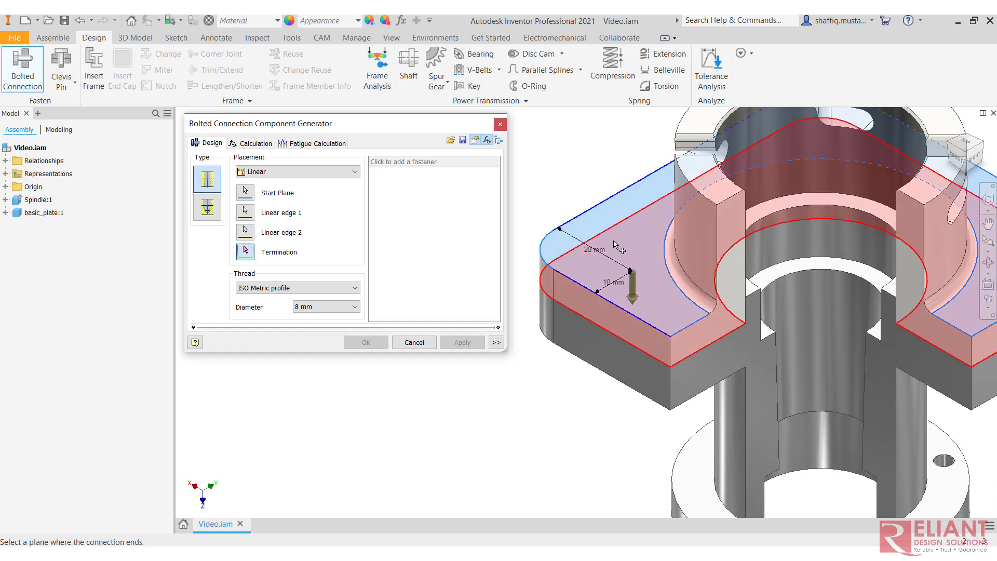
# Set the underside of the lower plate as the termination plane so the connection passes through both plates
pyautogui.scroll(-4, 631, 281)
pyautogui.moveTo(631, 291); pyautogui.dragTo(720, 286, button='middle')
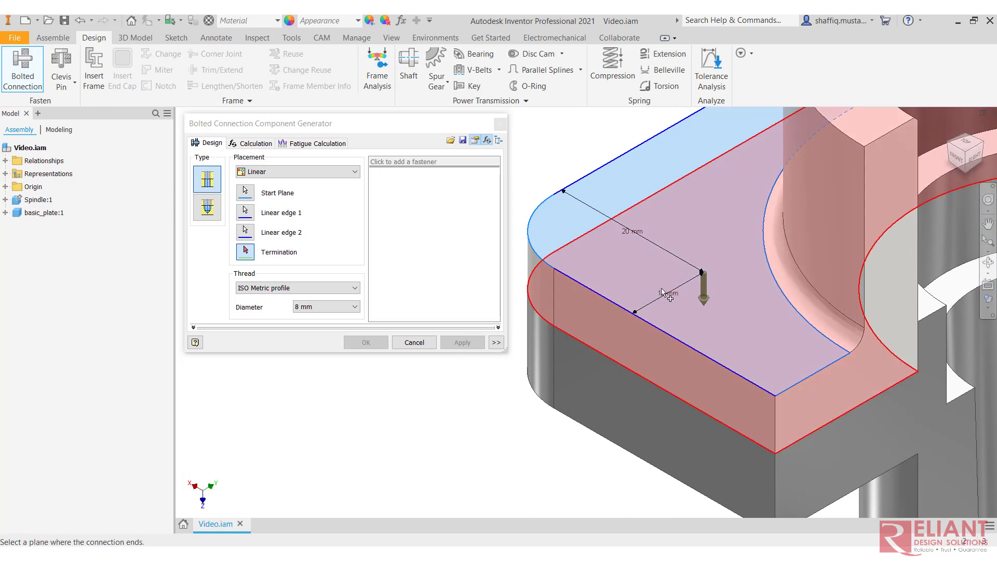
pyautogui.moveTo(662, 291)
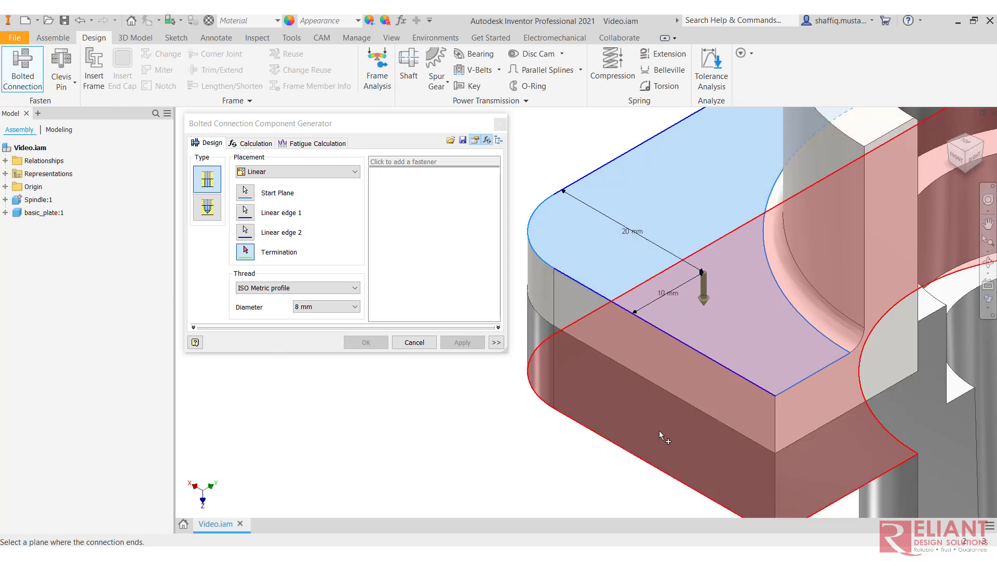
pyautogui.click(659, 431)
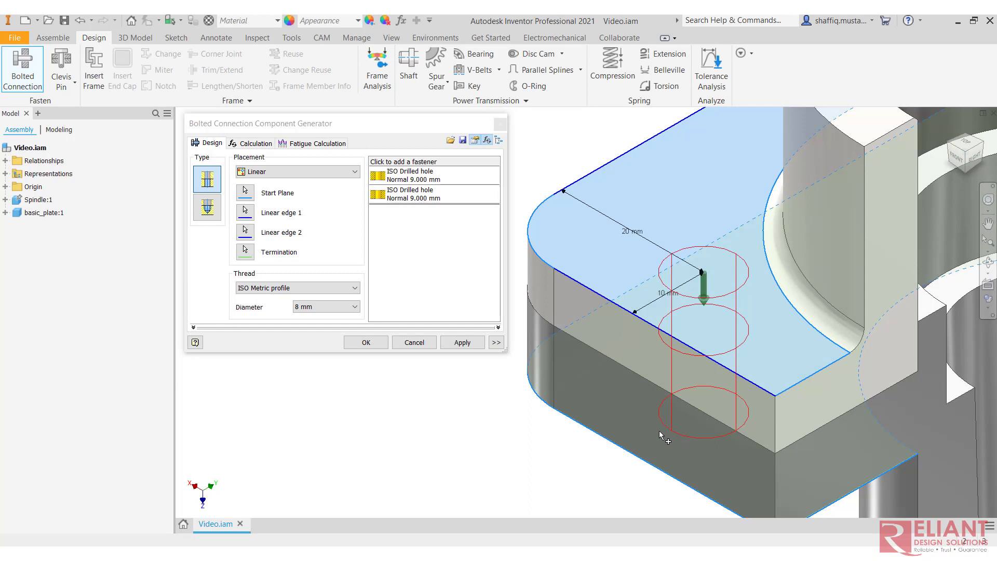
# Set the connection's distance from the second linear edge to 10 mm
pyautogui.doubleClick(637, 235)
pyautogui.write('10')
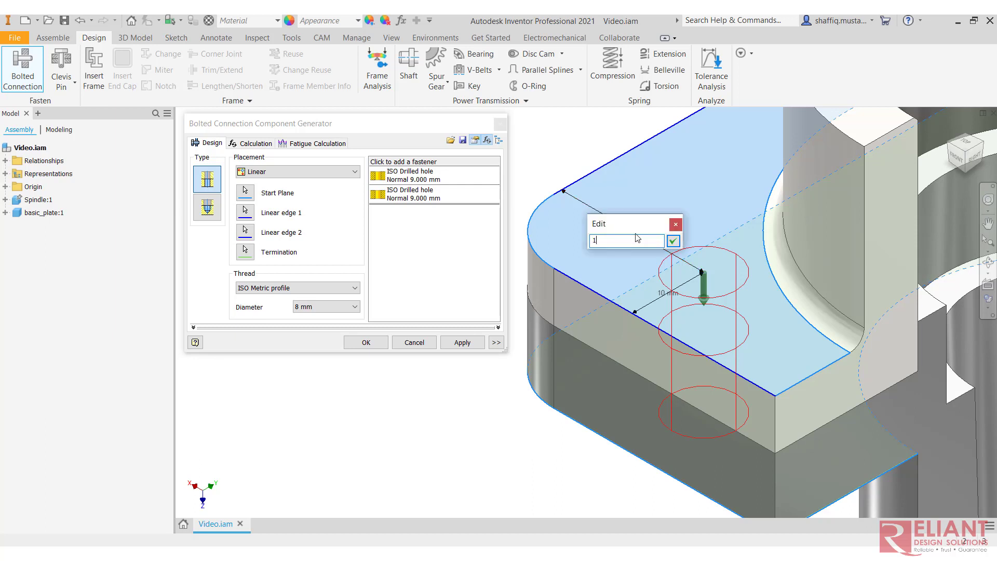
pyautogui.press('Return')
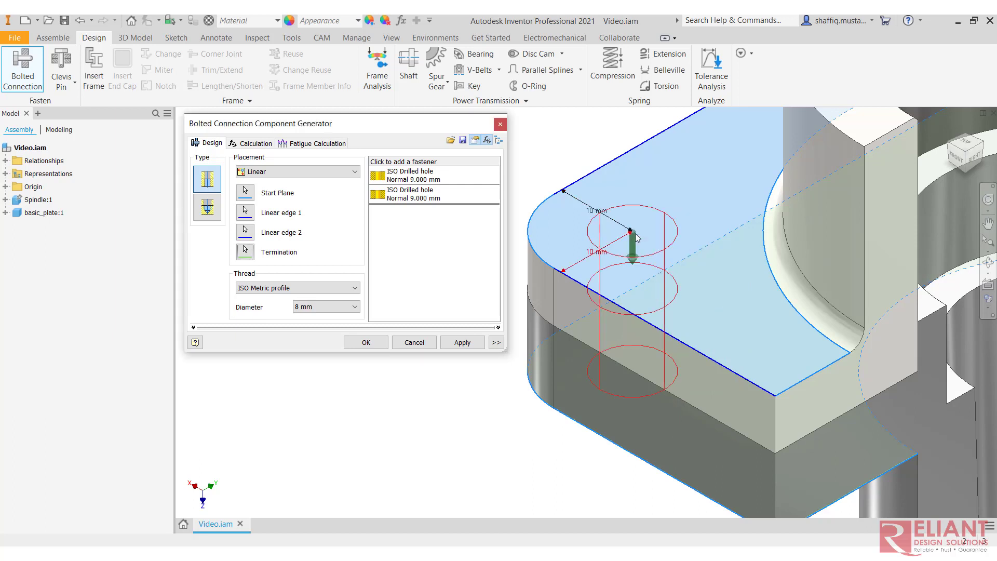
# Keep the ISO Metric profile thread in the front view, try a 6 mm diameter and set it back to 8 mm
pyautogui.click(958, 158)
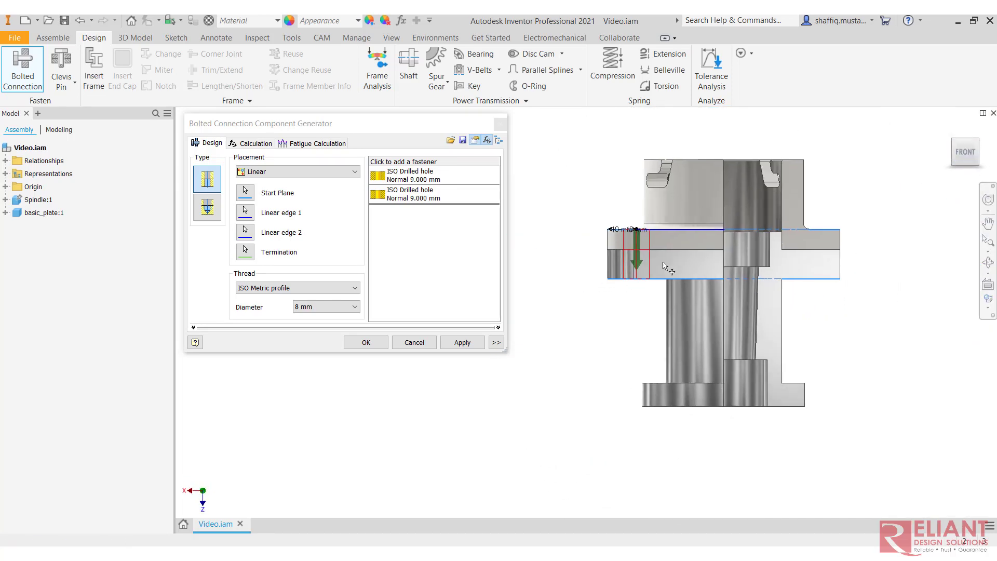
pyautogui.moveTo(733, 241); pyautogui.dragTo(689, 310, button='middle')
pyautogui.scroll(-3, 689, 308)
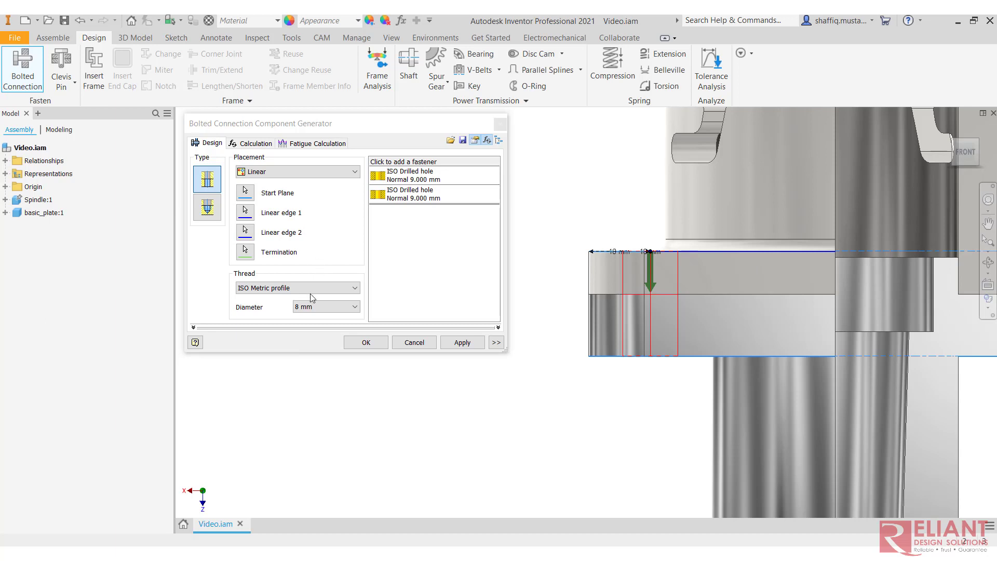
pyautogui.click(292, 290)
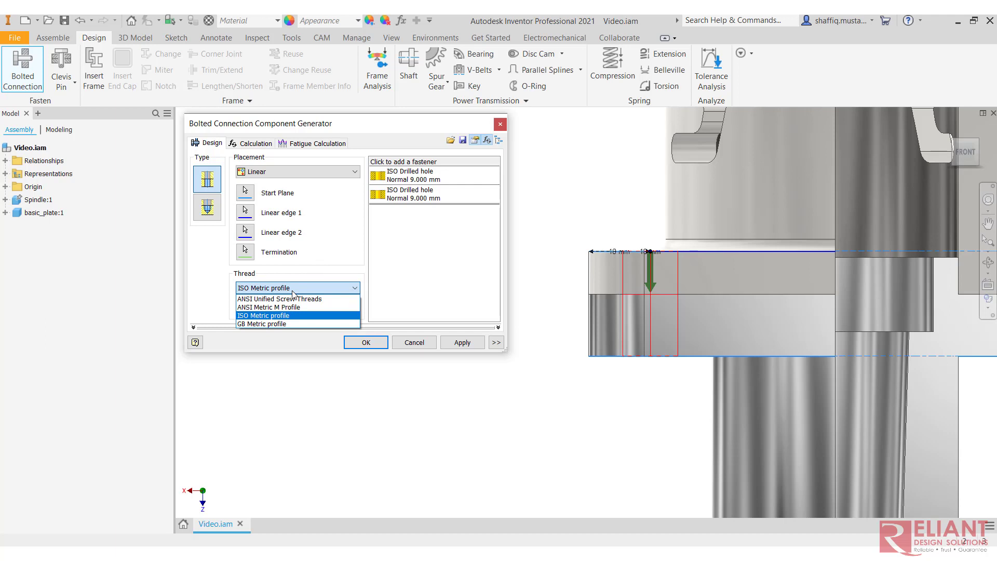
pyautogui.click(280, 314)
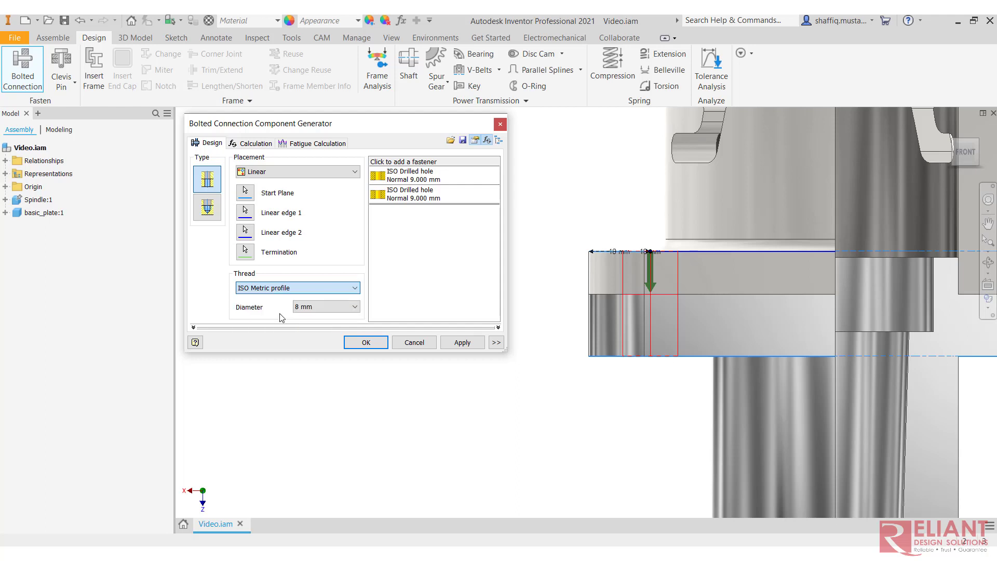
pyautogui.click(341, 306)
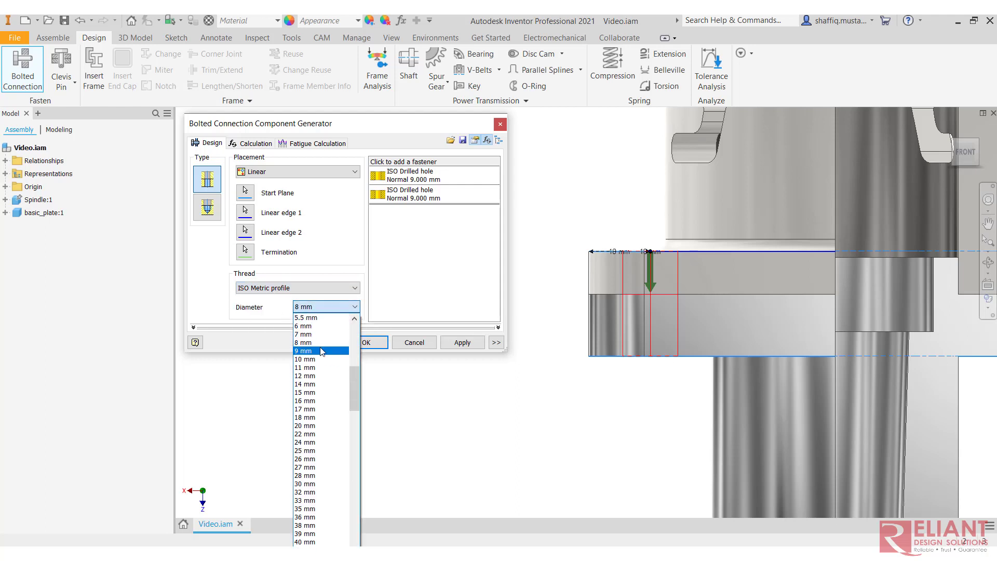
pyautogui.click(310, 326)
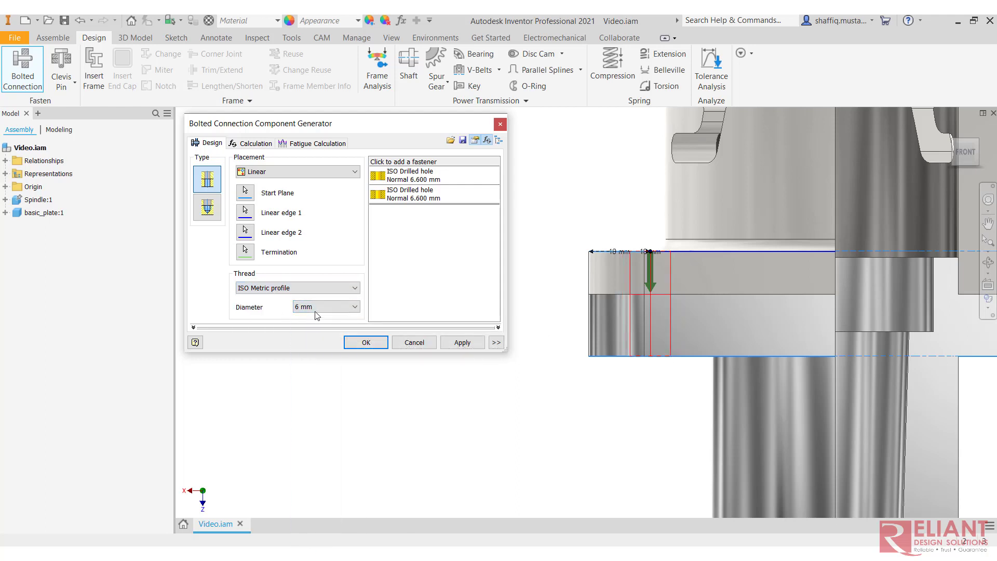
pyautogui.click(318, 310)
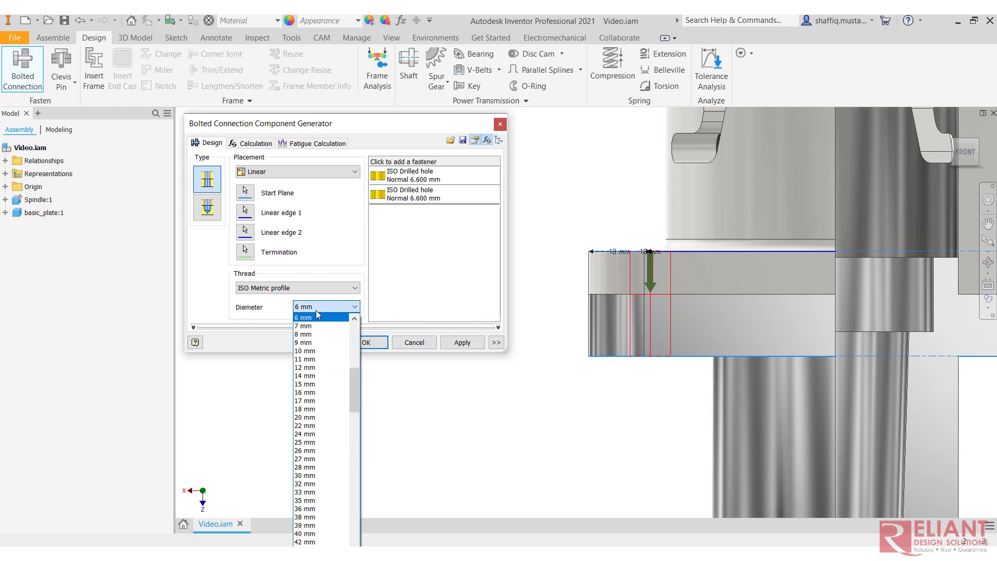
pyautogui.click(316, 335)
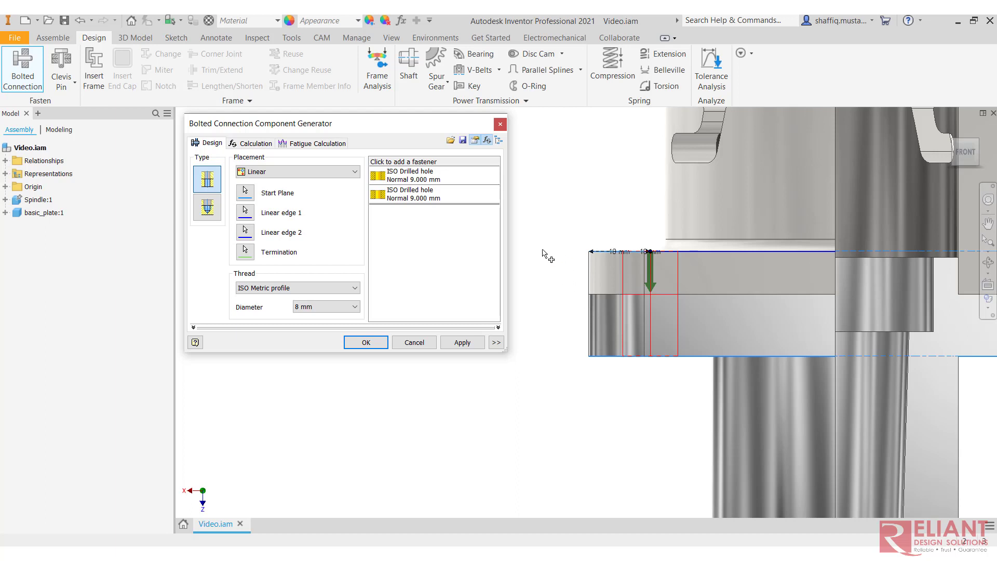
# Add an ISO 4762 bolt from the ISO standard's Socket Head Bolts category above the drilled holes
pyautogui.click(422, 339)
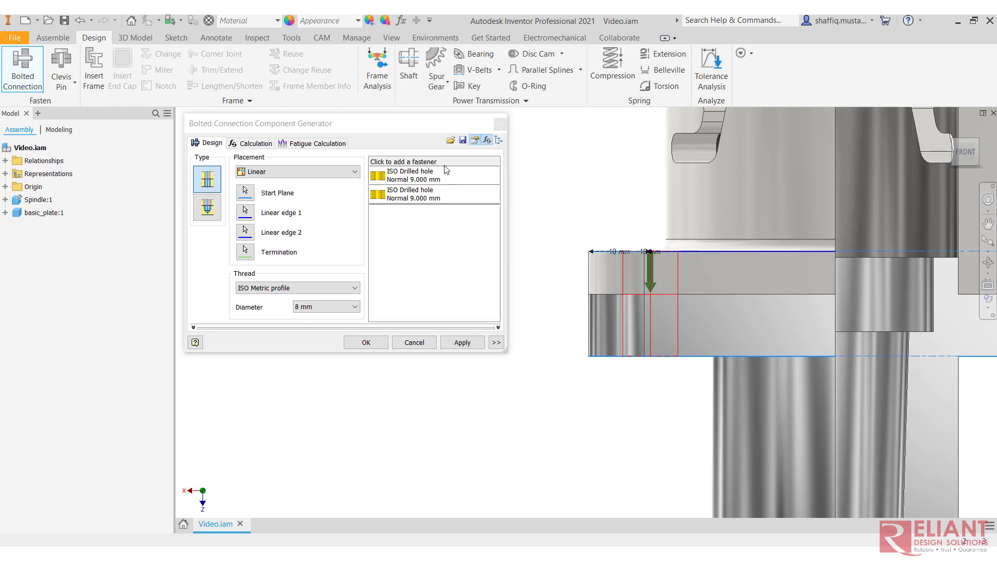
pyautogui.click(430, 162)
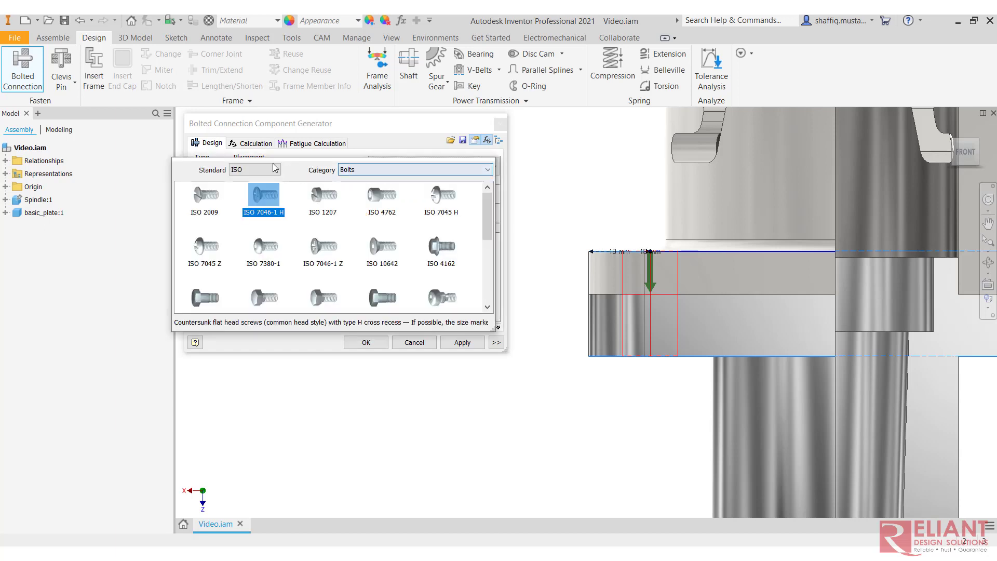
pyautogui.click(274, 169)
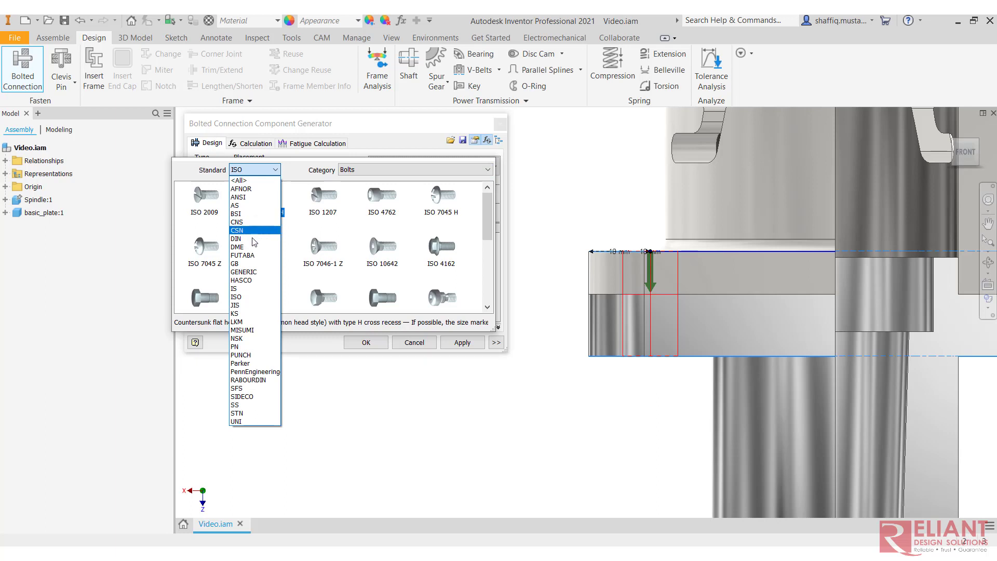
pyautogui.click(246, 296)
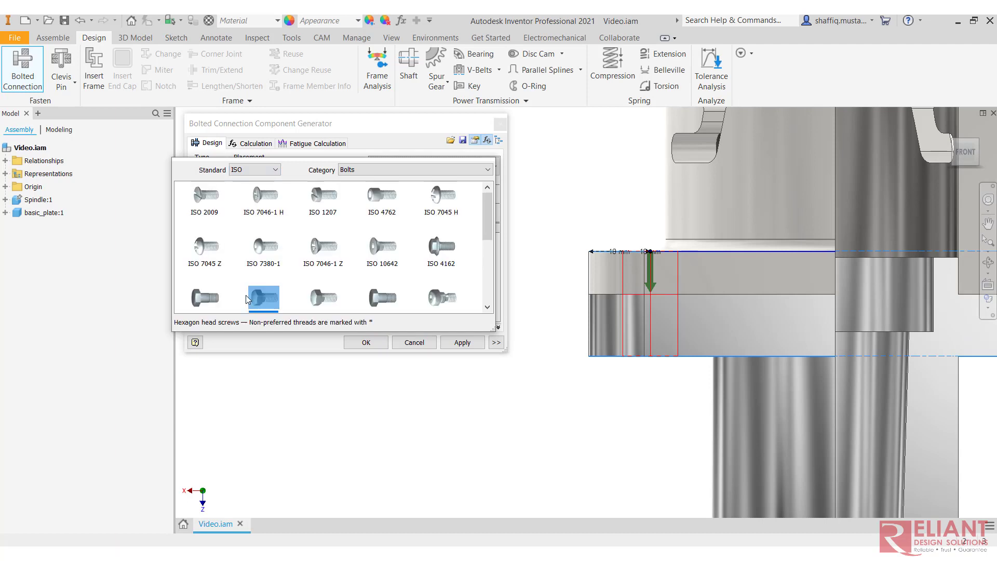
pyautogui.click(383, 170)
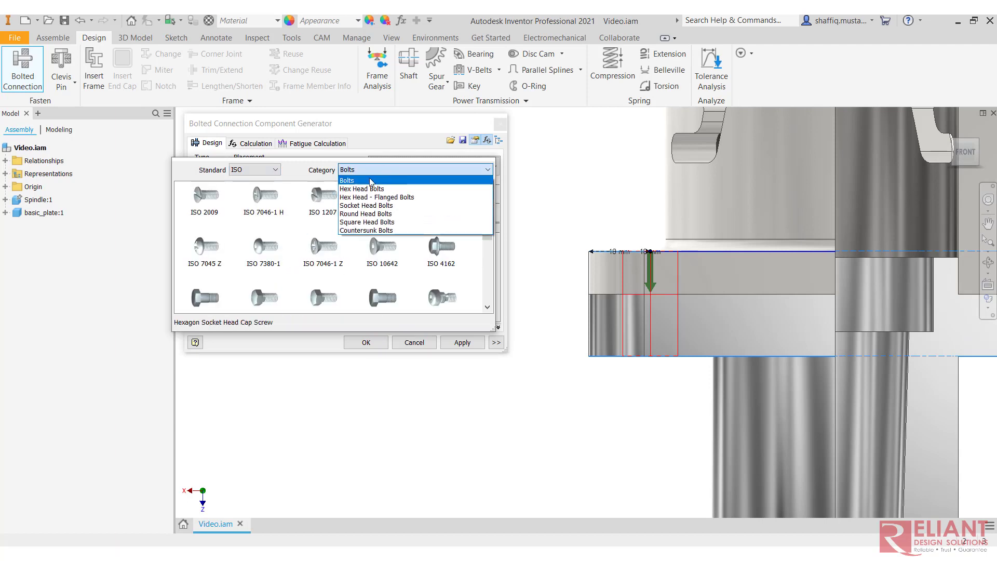
pyautogui.click(367, 206)
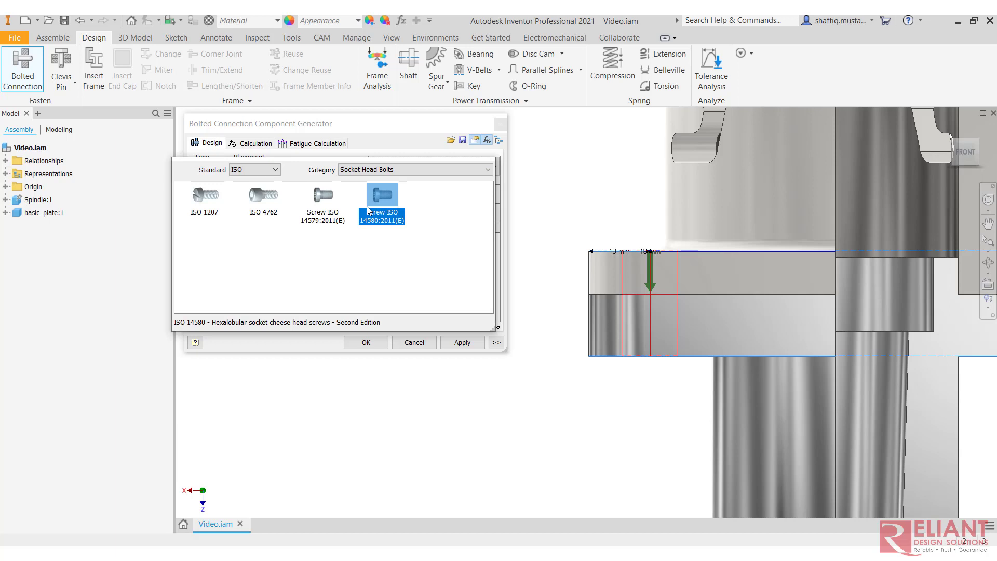
pyautogui.click(270, 197)
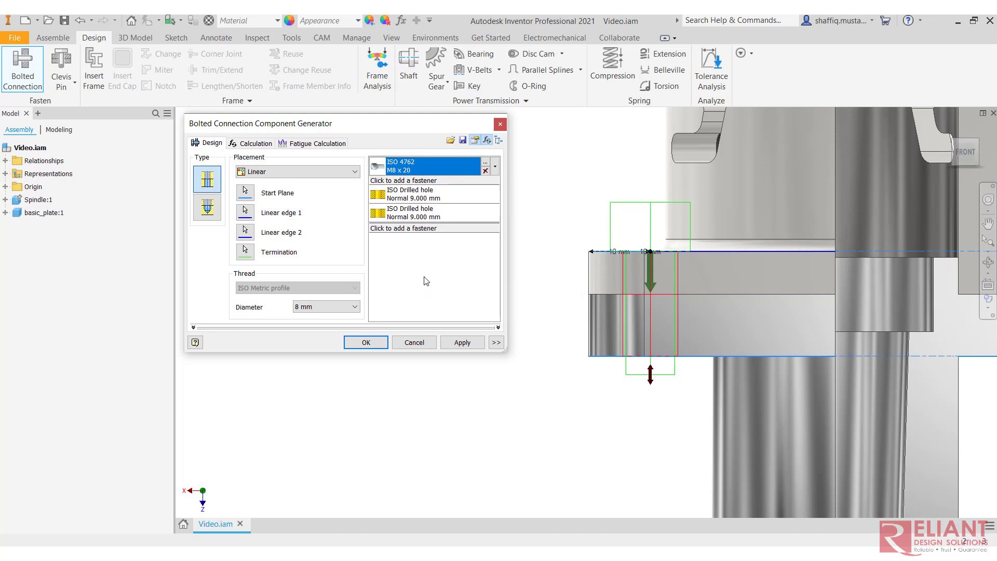
# Add an ISO 4032 hexagon nut beneath the lower plate and generate the bolted connection
pyautogui.click(417, 229)
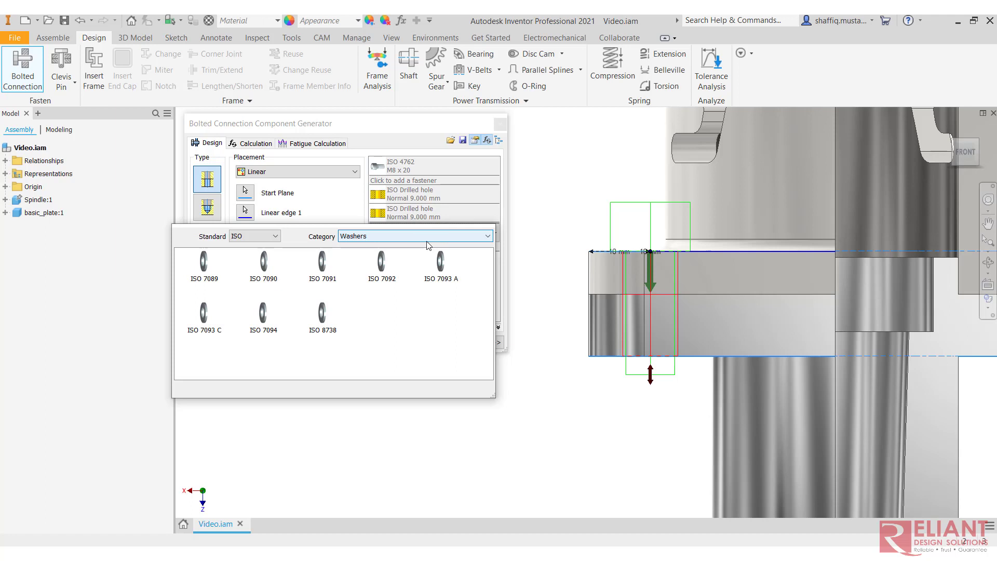
pyautogui.click(427, 240)
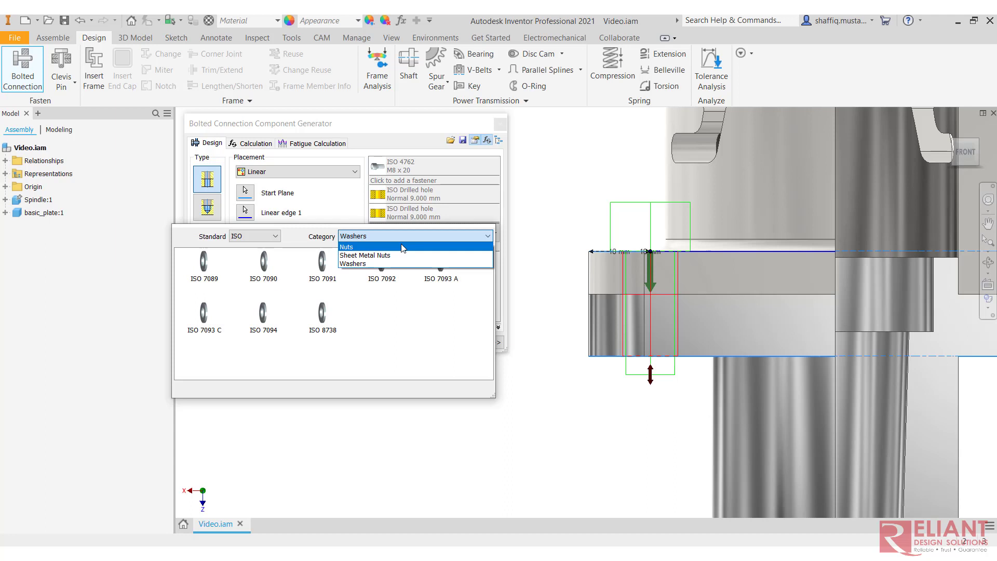
pyautogui.click(403, 248)
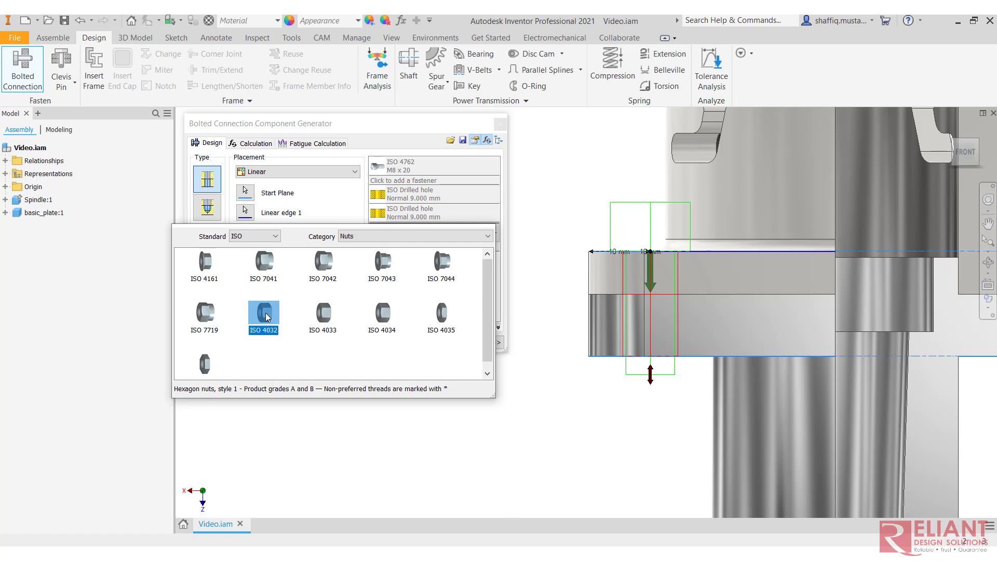
pyautogui.click(266, 317)
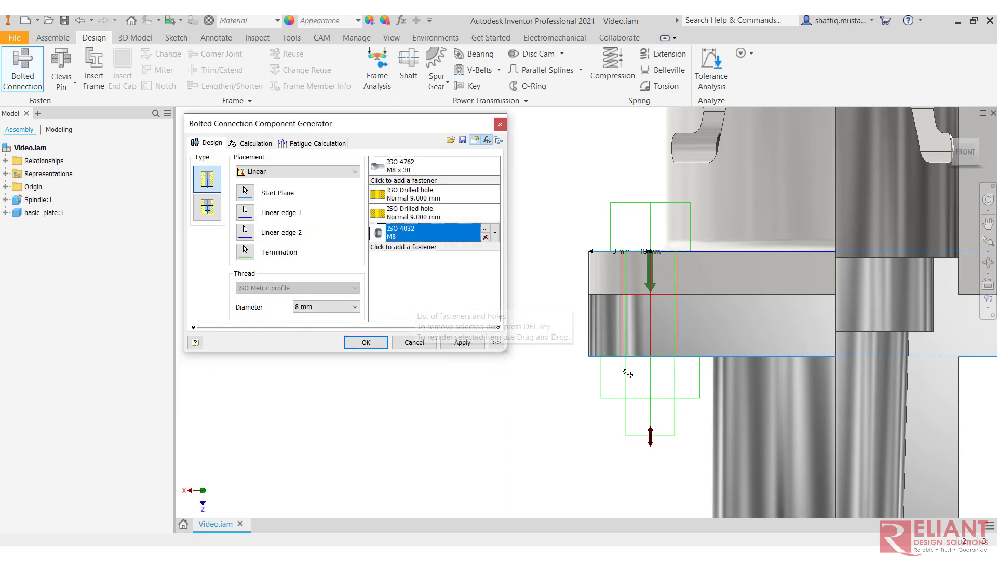
pyautogui.moveTo(725, 358); pyautogui.dragTo(710, 326, button='middle')
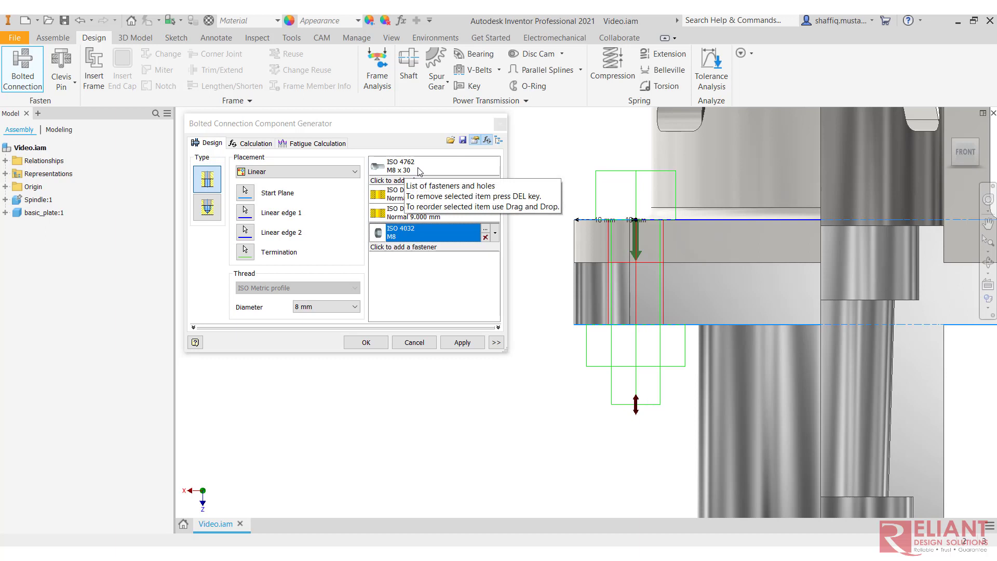
pyautogui.click(364, 344)
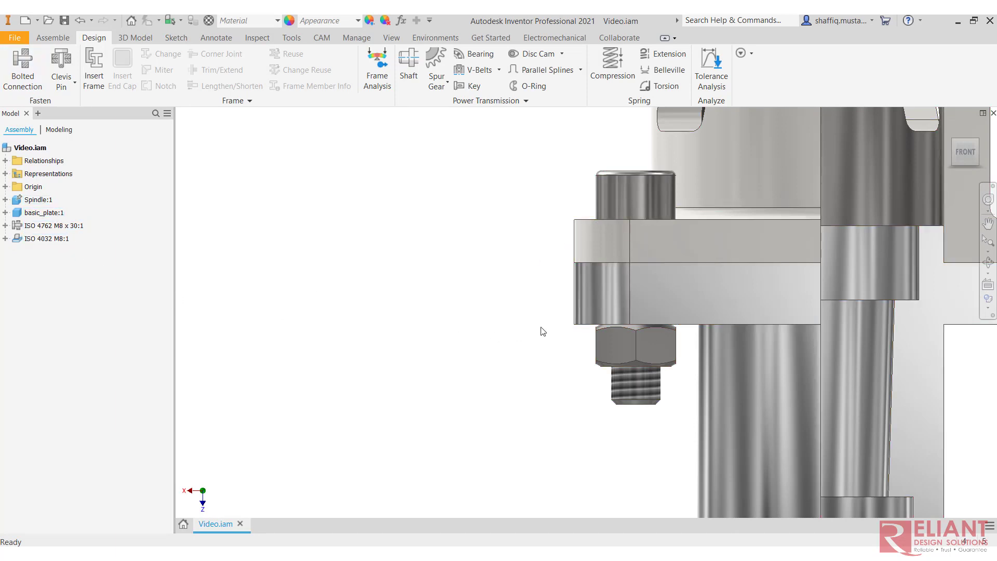
# Open the Spindle part in place, inspect the bolt hole in its flange, and return to the assembly
pyautogui.moveTo(541, 330)
pyautogui.keyDown('shift'); pyautogui.mouseDown(button='middle')
pyautogui.moveTo(516, 340)
pyautogui.moveTo(525, 338)
pyautogui.mouseUp(button='middle'); pyautogui.keyUp('shift')
pyautogui.scroll(3, 540, 342)
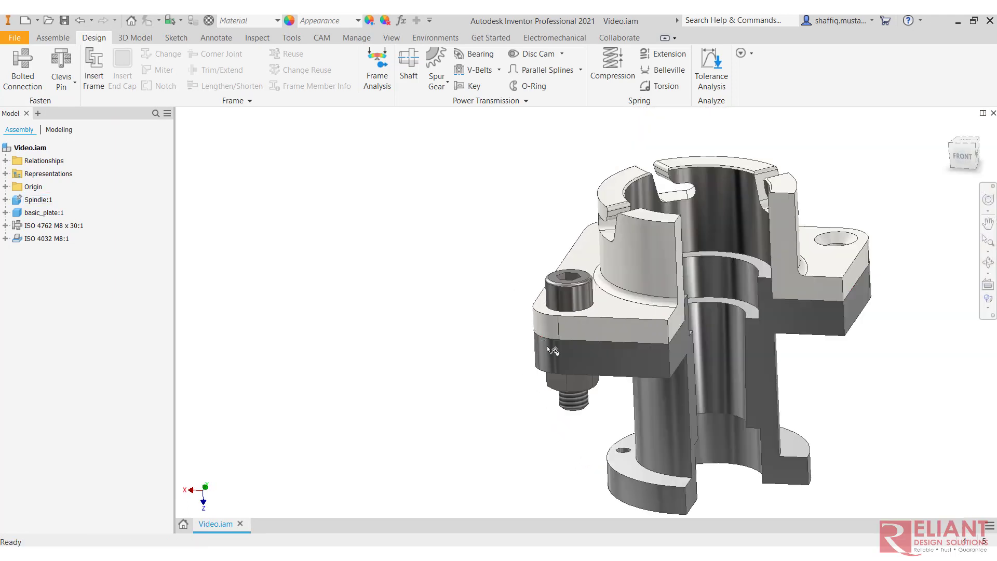
pyautogui.doubleClick(45, 200)
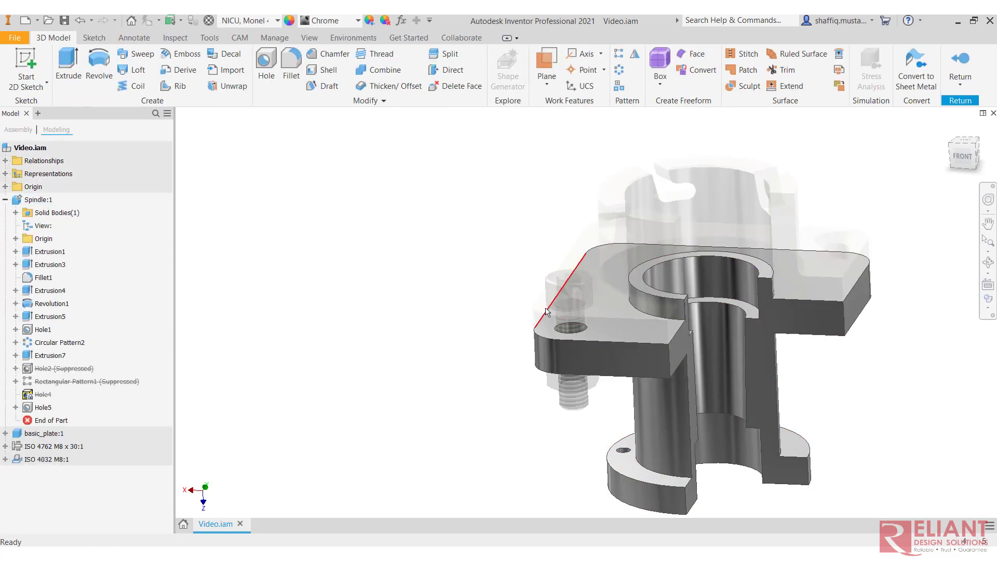
pyautogui.keyDown('shift'); pyautogui.moveTo(538, 307); pyautogui.dragTo(558, 354, button='middle'); pyautogui.keyUp('shift')
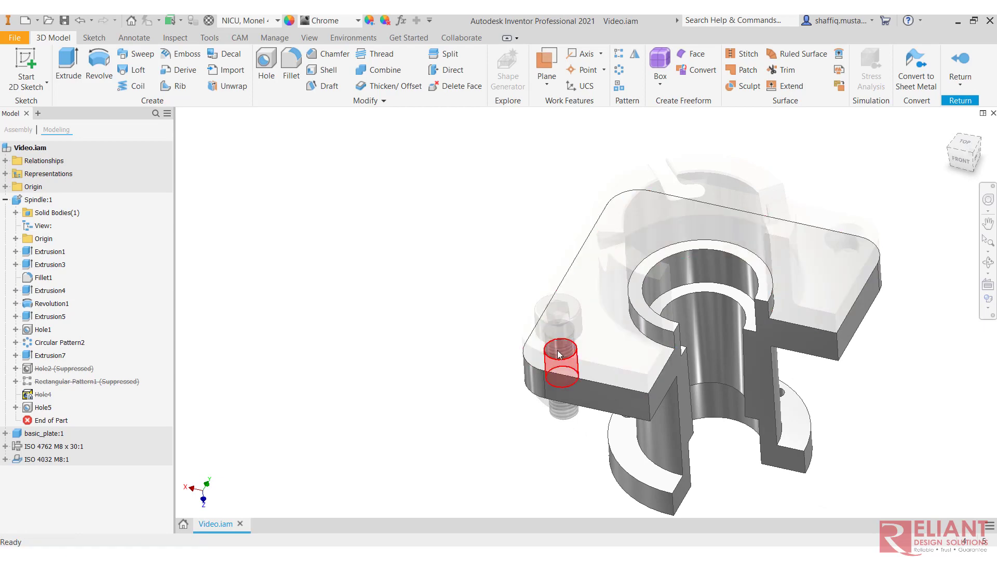
pyautogui.scroll(-6, 558, 353)
pyautogui.scroll(5, 561, 358)
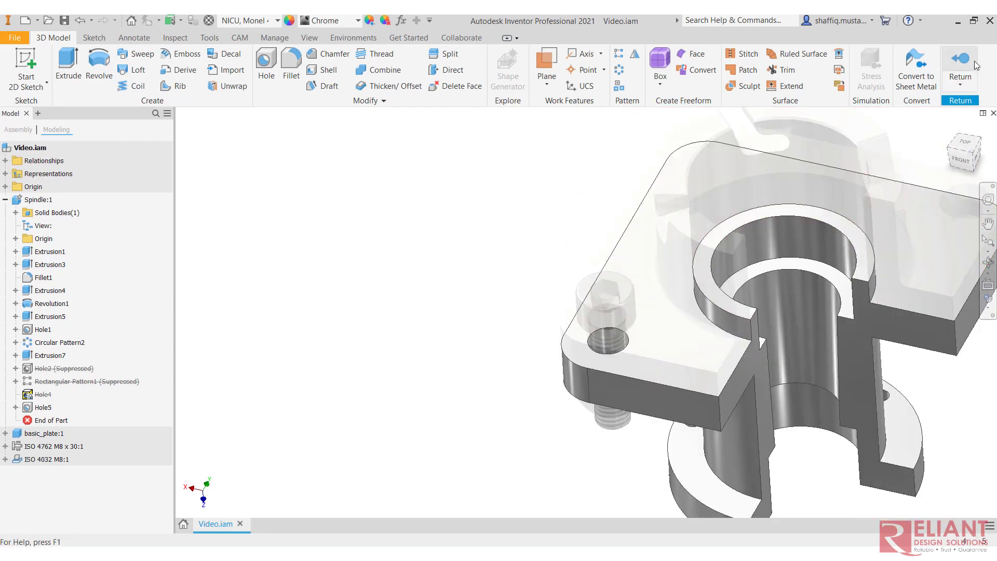
pyautogui.click(974, 62)
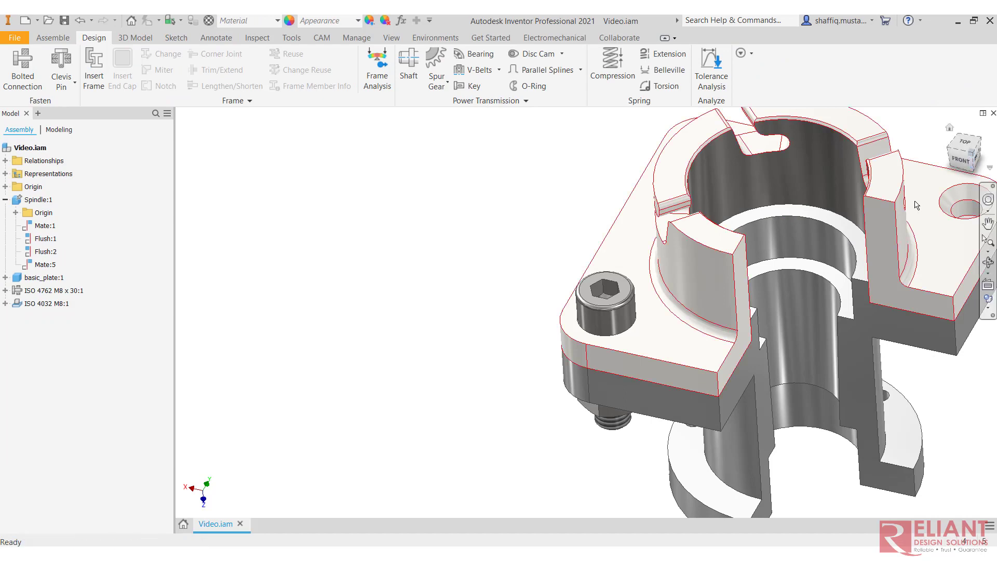
pyautogui.click(949, 128)
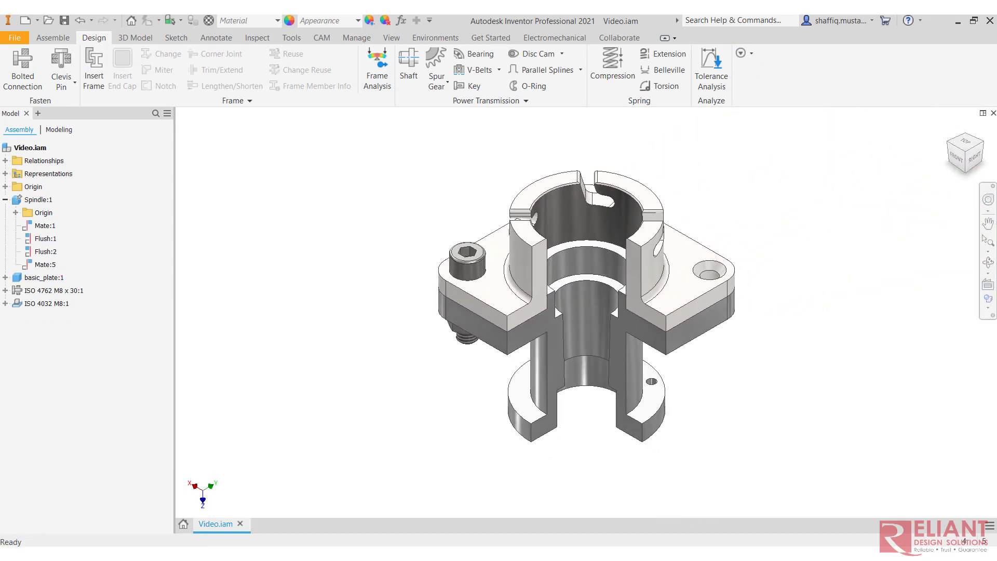
# Edit the ISO 4762 bolt's connection with the Design Accelerator and shorten the bolt to M8 x 25 in the front view
pyautogui.click(42, 291)
pyautogui.rightClick(42, 292)
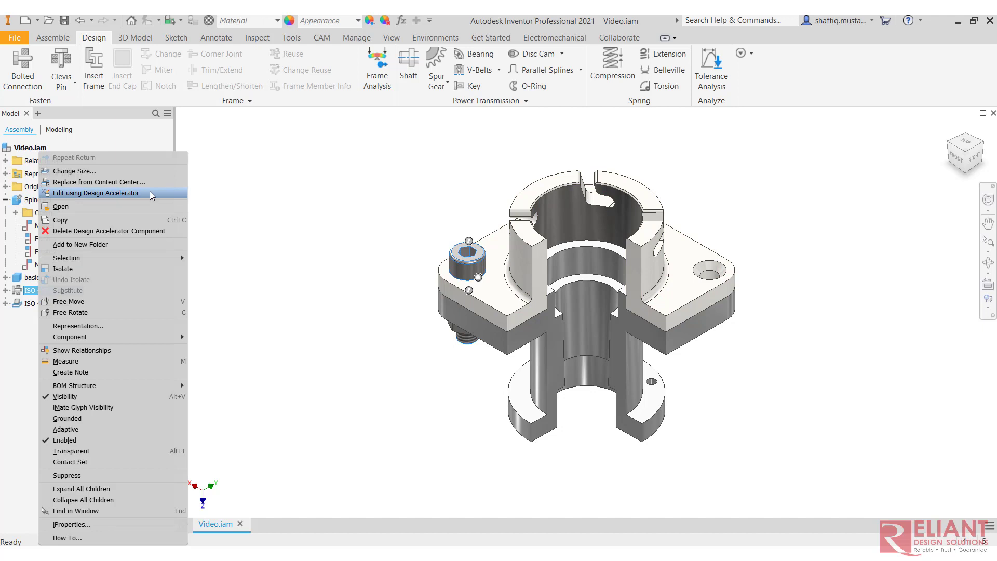
pyautogui.click(96, 193)
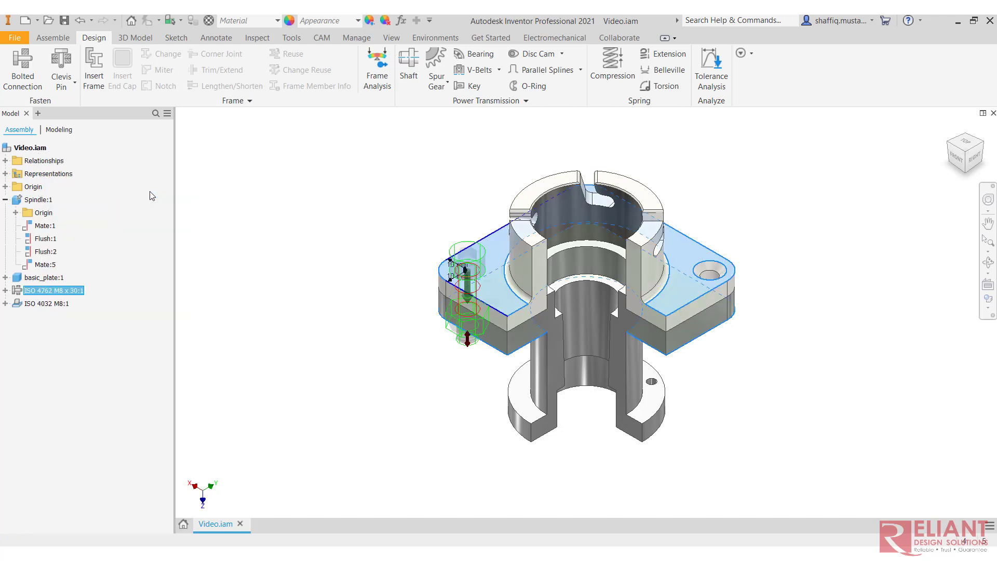
pyautogui.moveTo(561, 322); pyautogui.dragTo(754, 275, button='middle')
pyautogui.click(958, 158)
pyautogui.scroll(3, 643, 274)
pyautogui.moveTo(627, 289); pyautogui.dragTo(680, 262, button='middle')
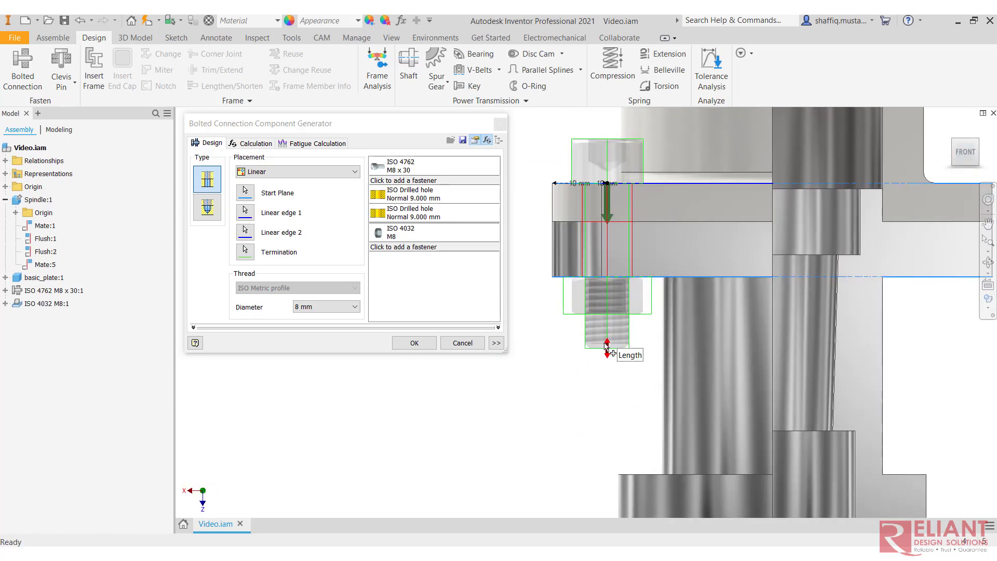
pyautogui.moveTo(611, 353)
pyautogui.mouseDown()
pyautogui.moveTo(618, 410)
pyautogui.moveTo(606, 340)
pyautogui.mouseUp()
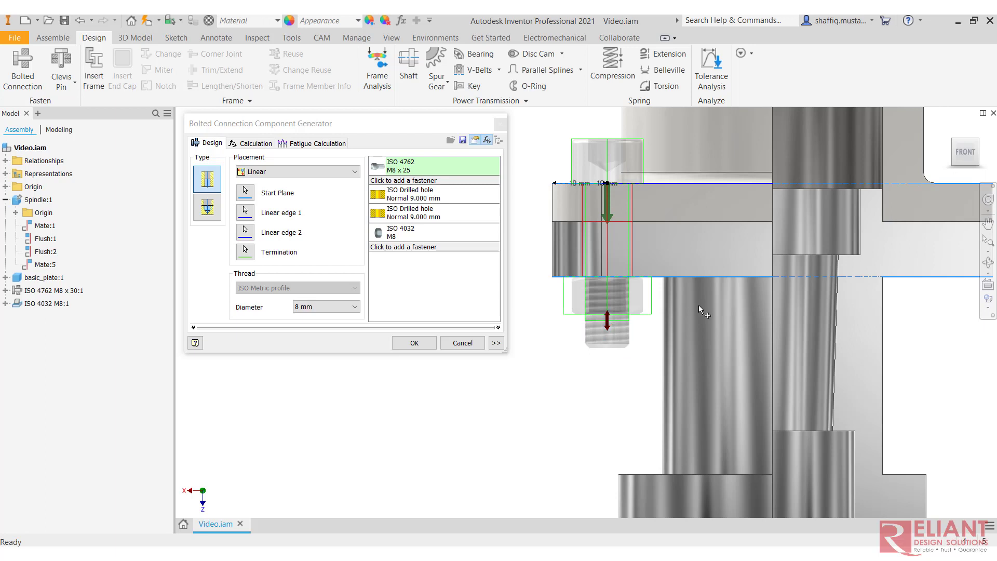
# Add an ISO 7092 plain washer to the connection and reorder it to sit between the lower plate and the nut
pyautogui.click(418, 248)
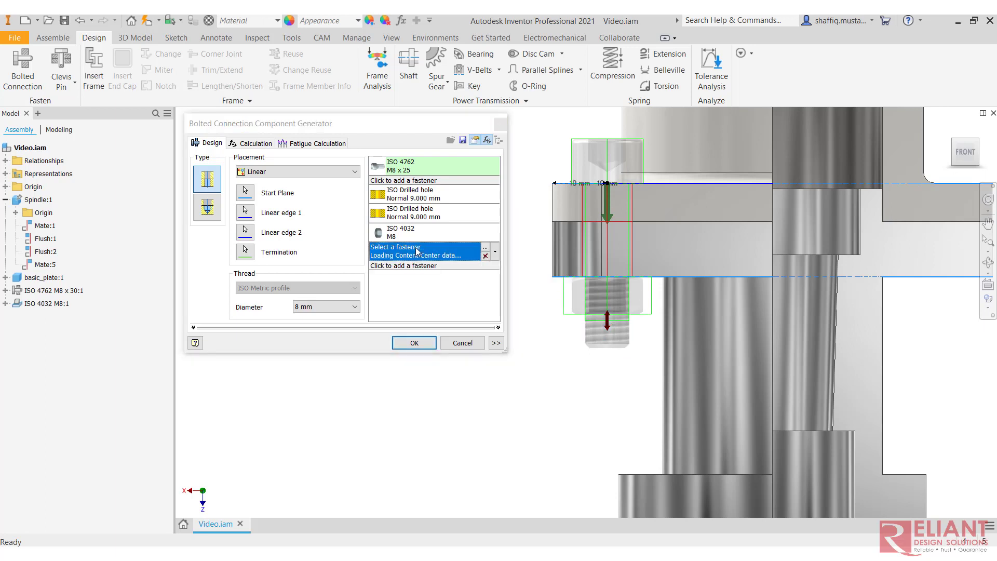
pyautogui.click(375, 255)
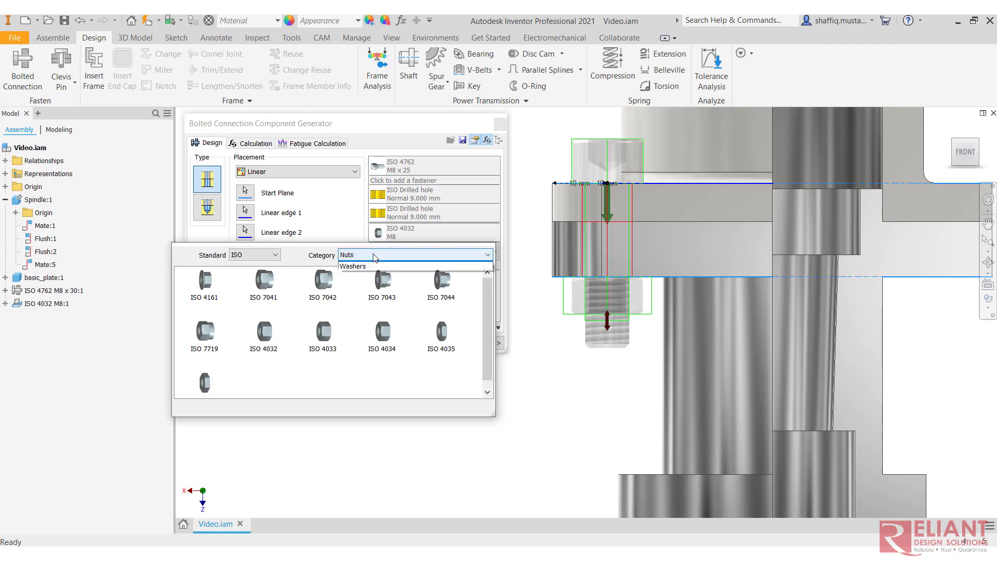
pyautogui.click(370, 273)
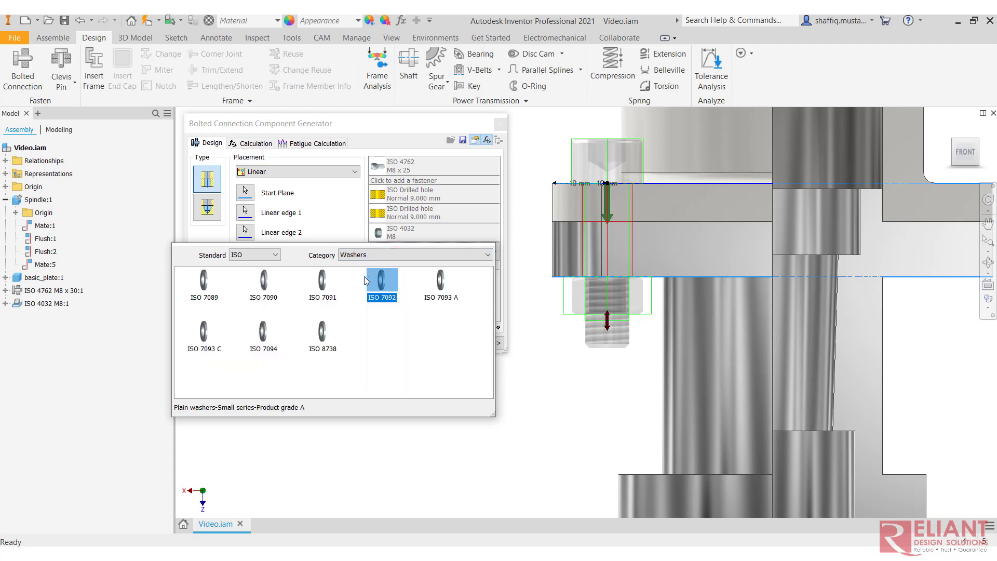
pyautogui.click(329, 335)
pyautogui.doubleClick(385, 286)
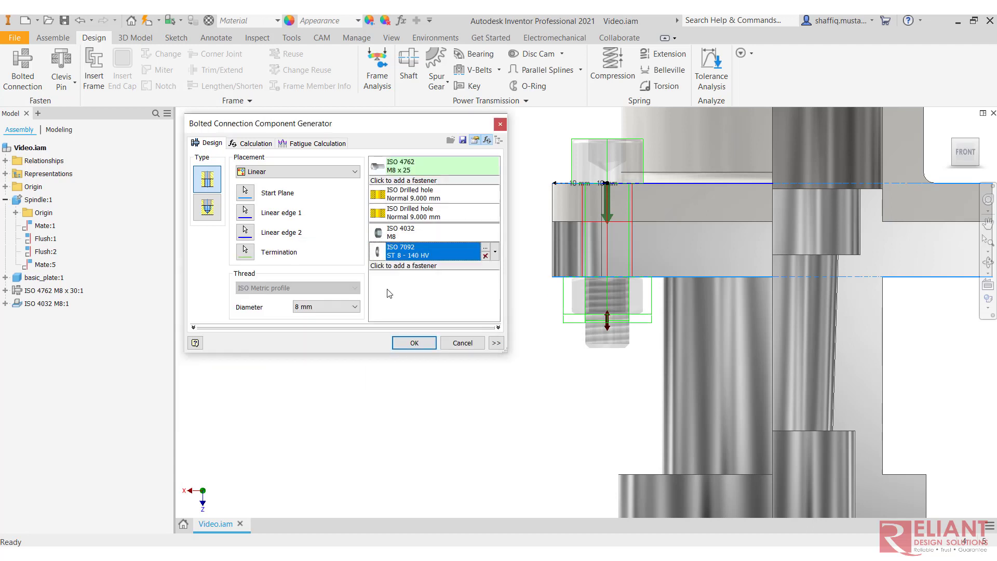
pyautogui.moveTo(420, 254); pyautogui.dragTo(417, 230)
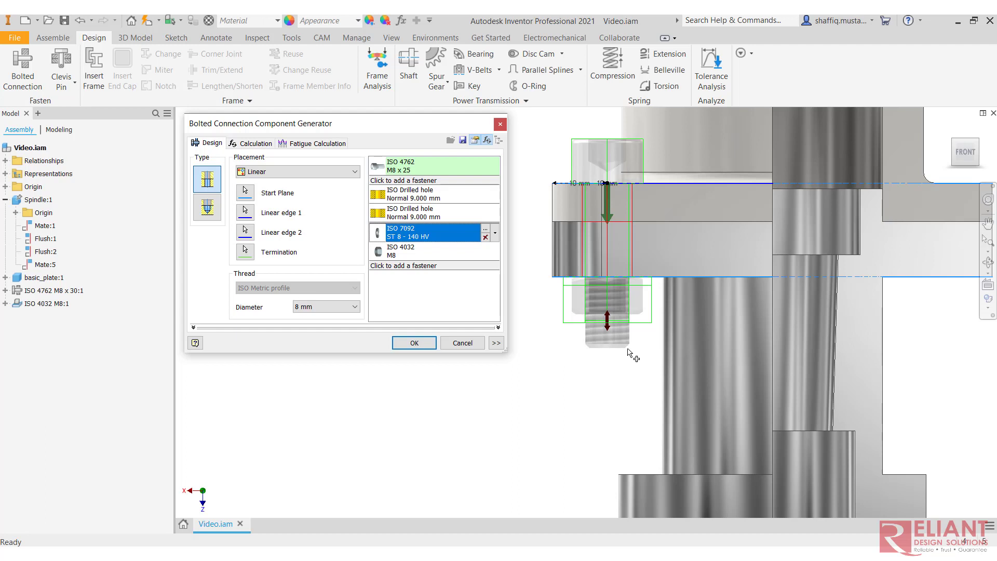
# Lengthen the bolt to M8 x 30 and apply the edited bolted connection
pyautogui.click(608, 324)
pyautogui.moveTo(609, 324); pyautogui.dragTo(607, 368)
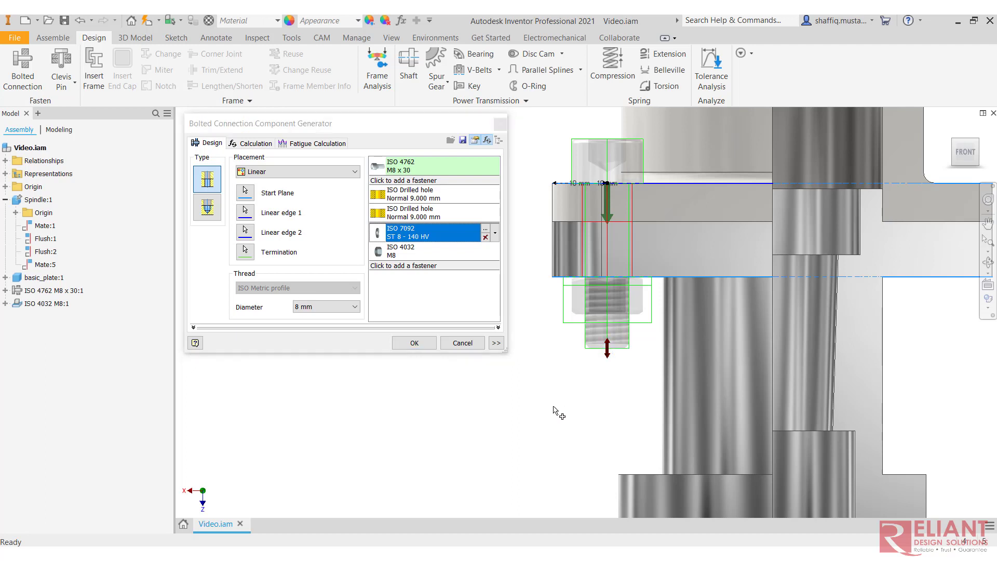
pyautogui.click(414, 343)
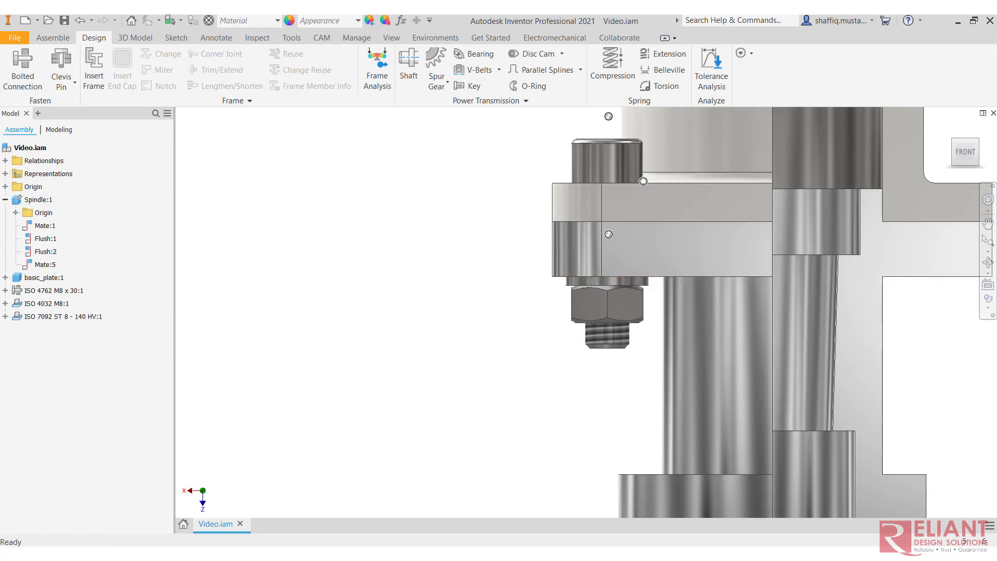
# Examine the updated bolt, washer and nut on the stacked plates from the front and in the home view
pyautogui.middleClick(715, 325)
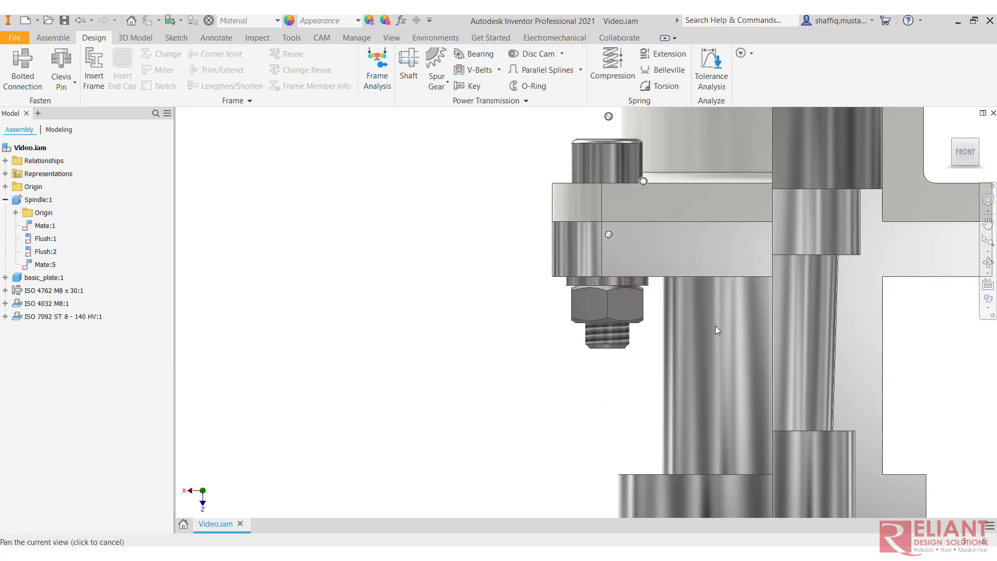
pyautogui.middleClick(709, 238)
pyautogui.moveTo(712, 238); pyautogui.dragTo(578, 306)
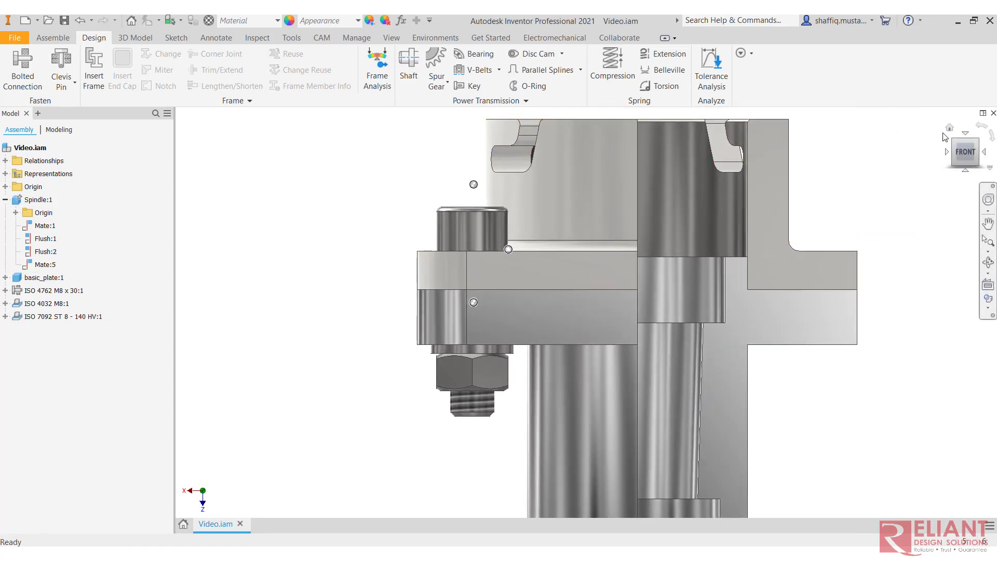
pyautogui.click(950, 129)
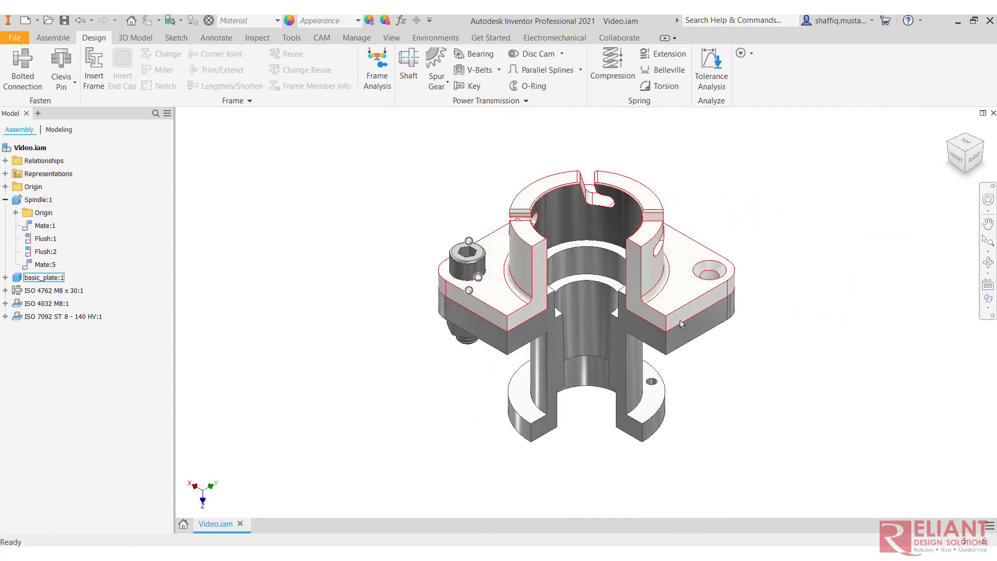
pyautogui.moveTo(680, 320)
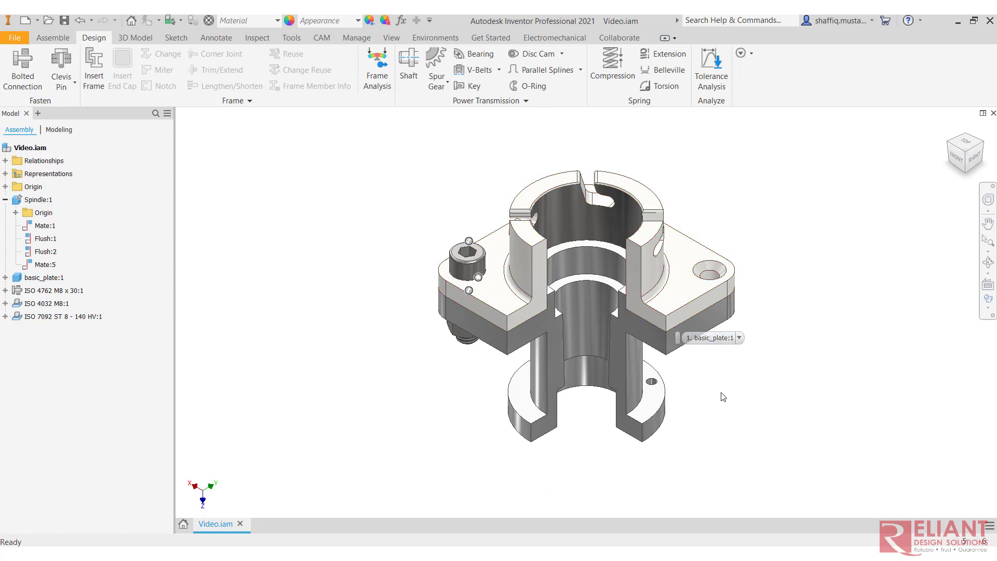
pyautogui.keyDown('shift'); pyautogui.moveTo(719, 398); pyautogui.dragTo(516, 417, button='middle'); pyautogui.keyUp('shift')
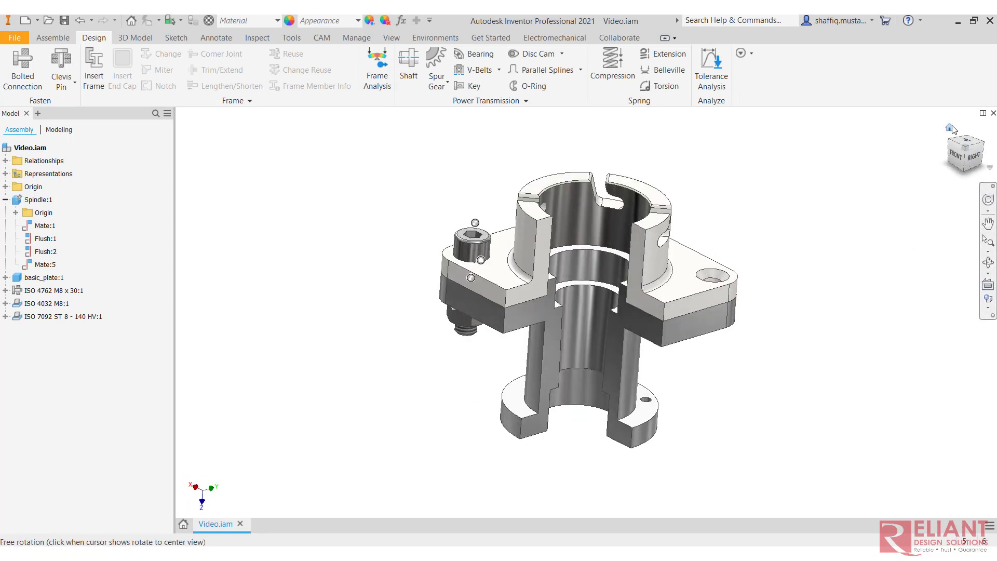
pyautogui.click(950, 127)
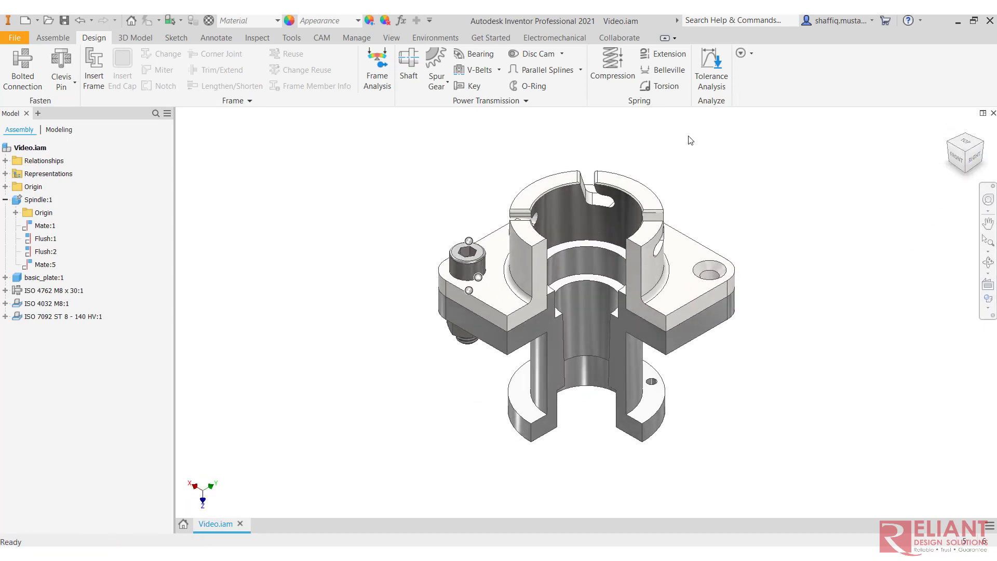